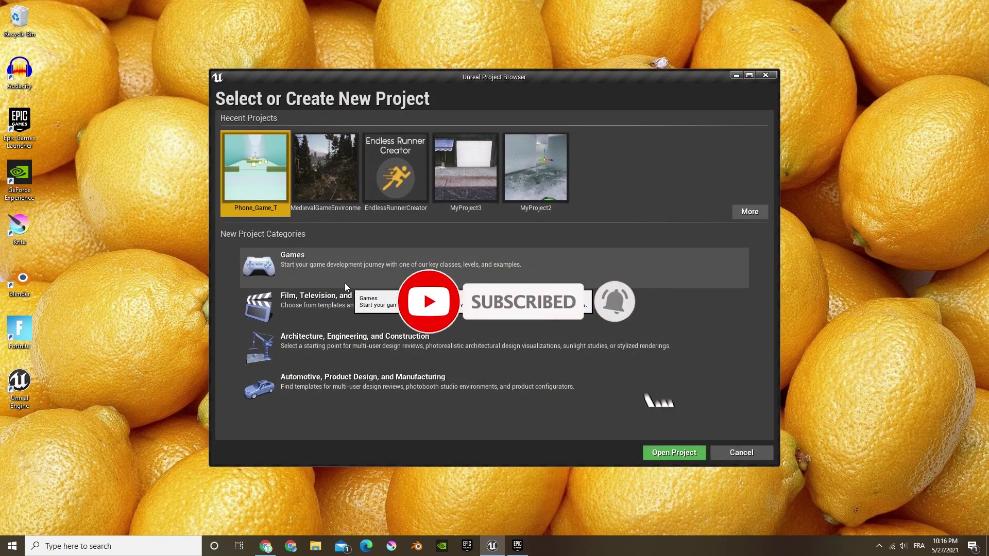
- Choose the Games category and the Vehicle template for the new project, and continue to the project settings
{"action": "double_click", "coordinate": [323, 264]}
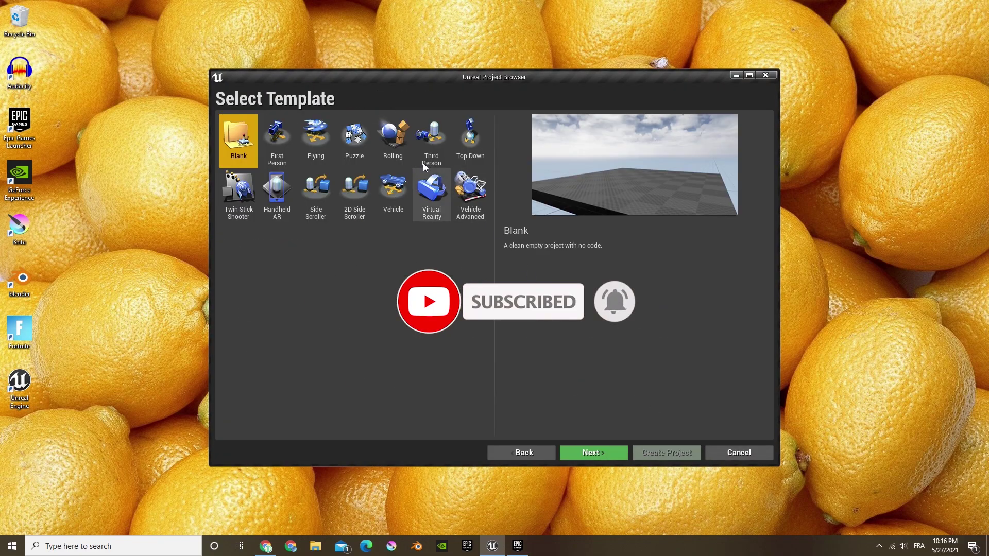
{"action": "left_click", "coordinate": [393, 191]}
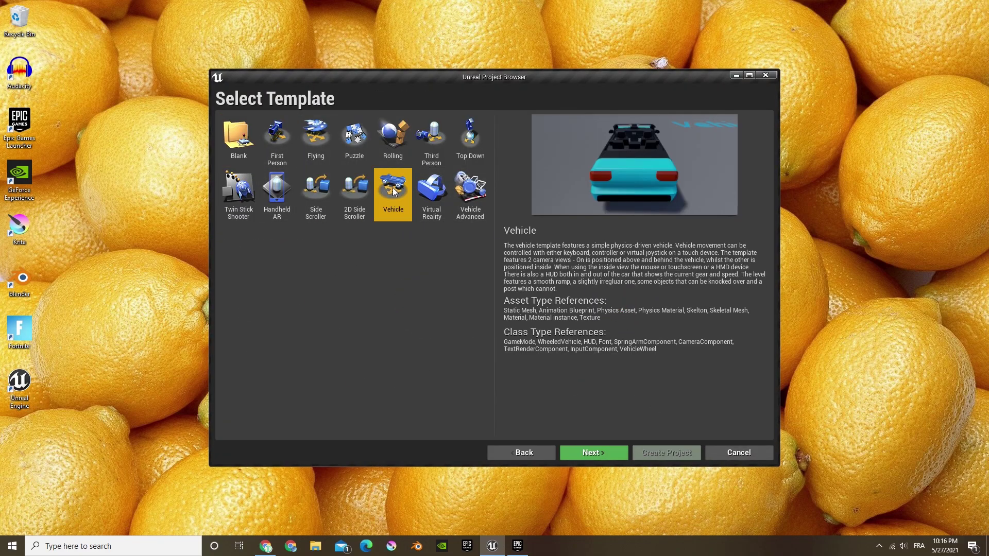
{"action": "left_click", "coordinate": [468, 201]}
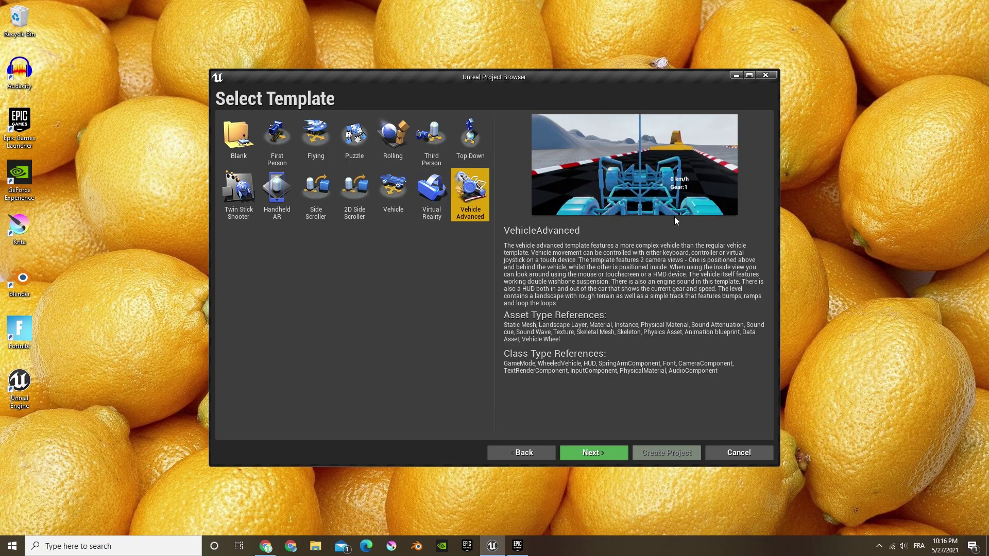
{"action": "left_click", "coordinate": [400, 199]}
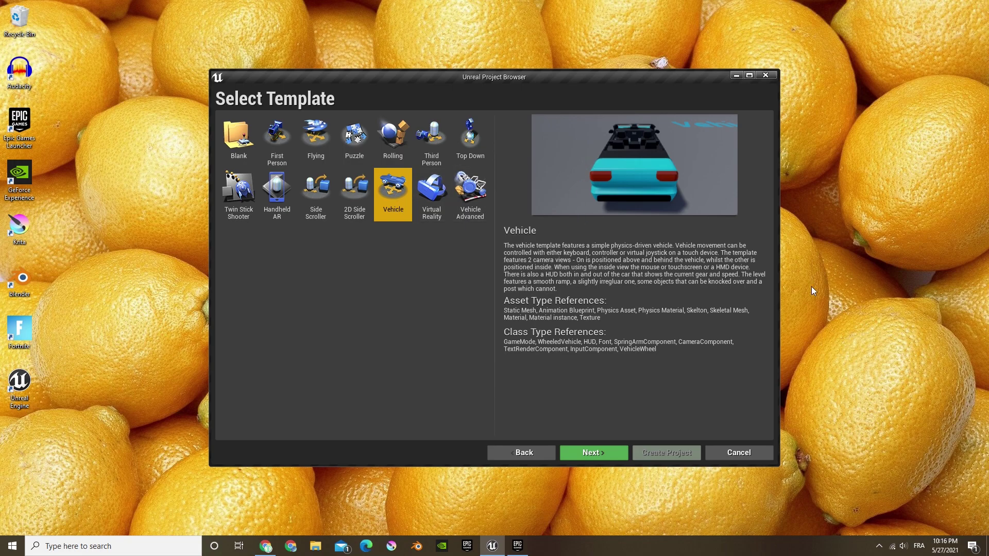
{"action": "left_click", "coordinate": [595, 453]}
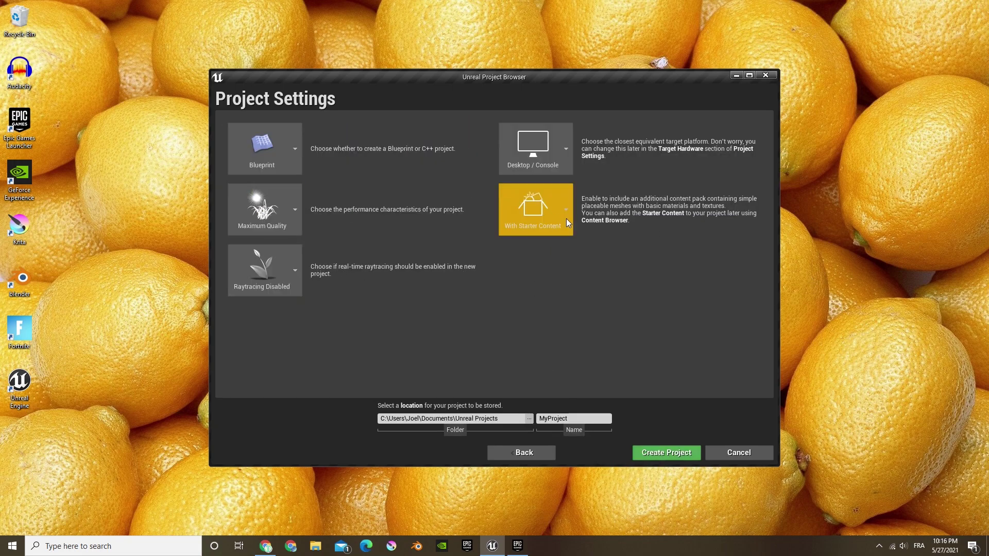
- Create the project with starter content under the name CarGame and dismiss the new plugins notification
{"action": "left_click", "coordinate": [541, 211]}
{"action": "left_click", "coordinate": [528, 315]}
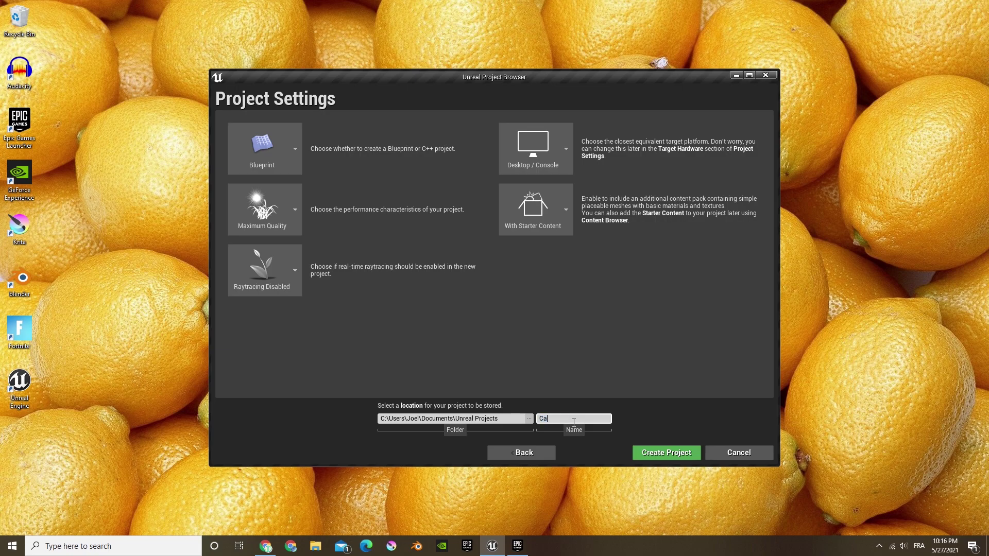
{"action": "left_click", "coordinate": [643, 453]}
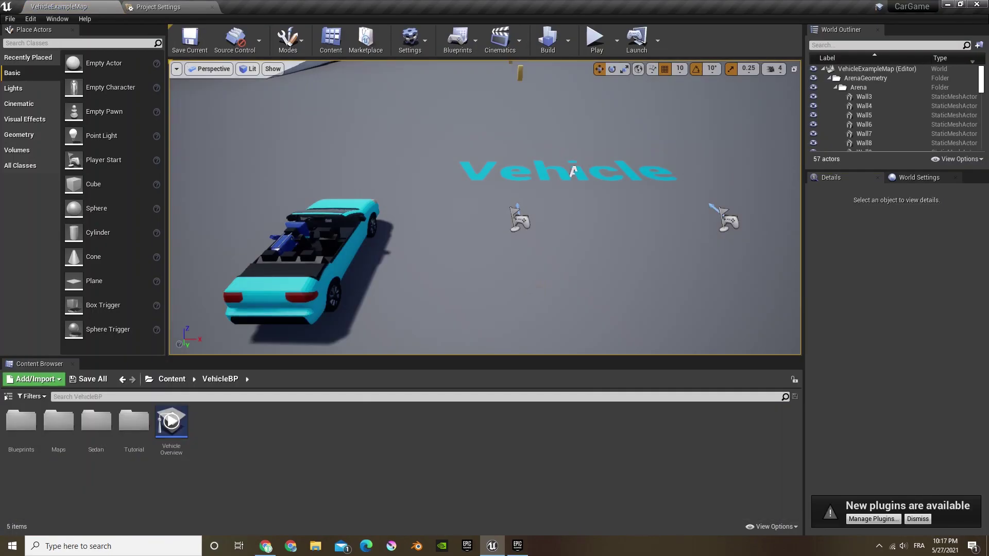
{"action": "left_click", "coordinate": [912, 515]}
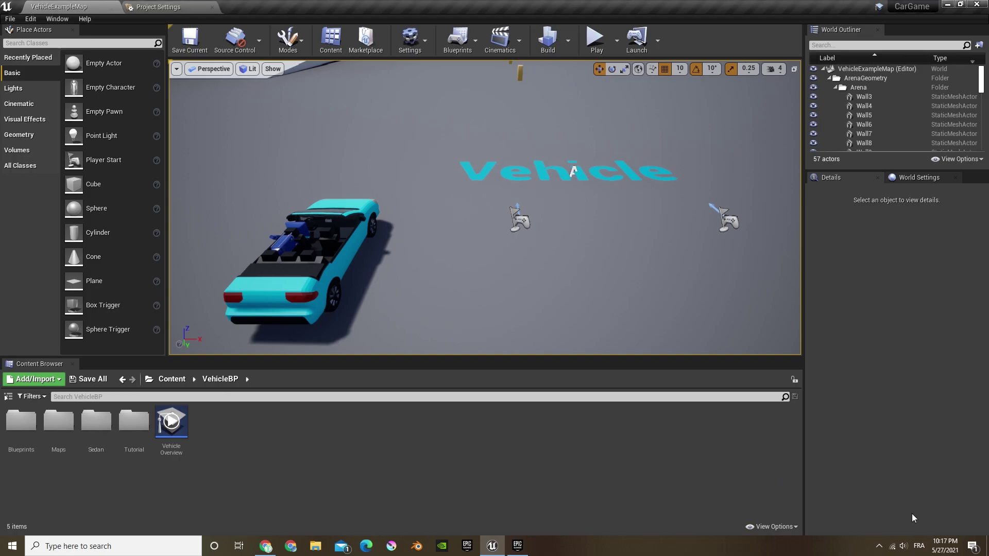
- Play-test the vehicle example map by driving, steering, braking and reversing the car, and end the play session
{"action": "right_click_drag", "start_coordinate": [367, 215], "coordinate": [461, 204]}
{"action": "right_click_drag", "start_coordinate": [461, 265], "coordinate": [458, 221]}
{"action": "left_click", "coordinate": [595, 45]}
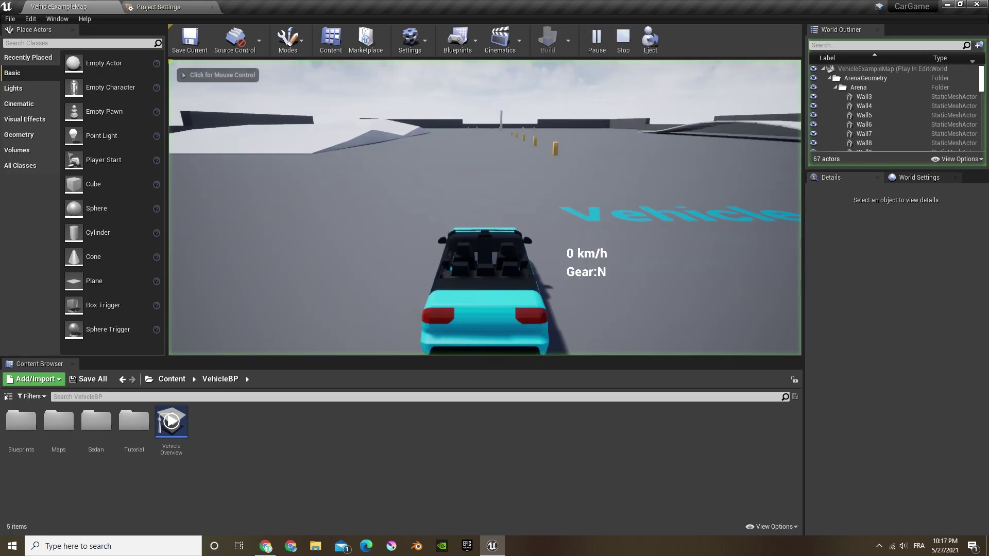
{"action": "key", "text": "w"}
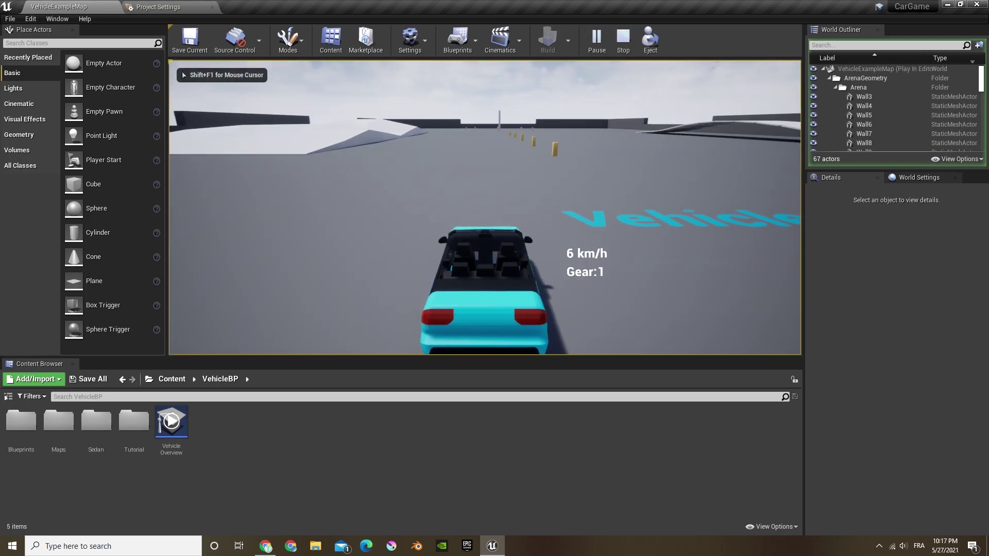
{"action": "key", "text": "w"}
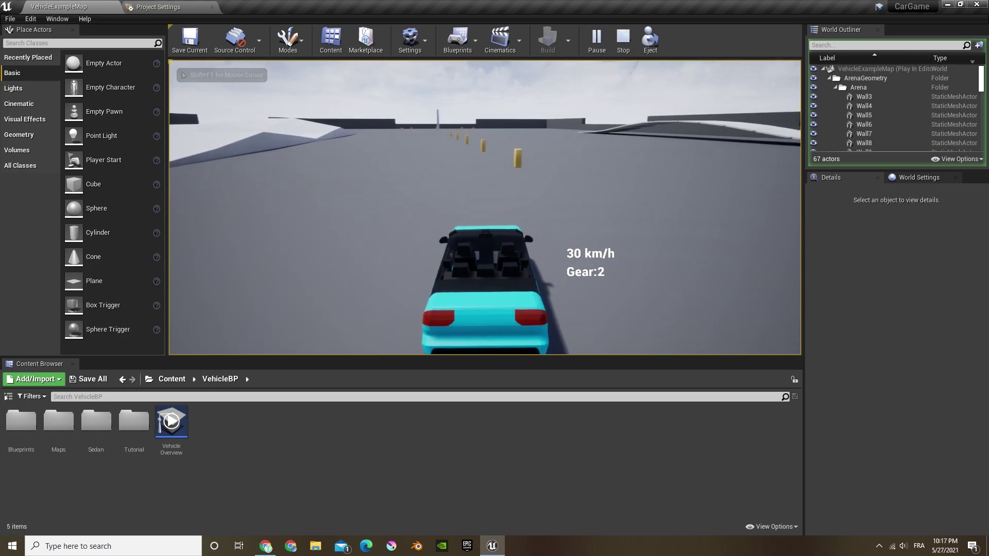
{"action": "key", "text": "w"}
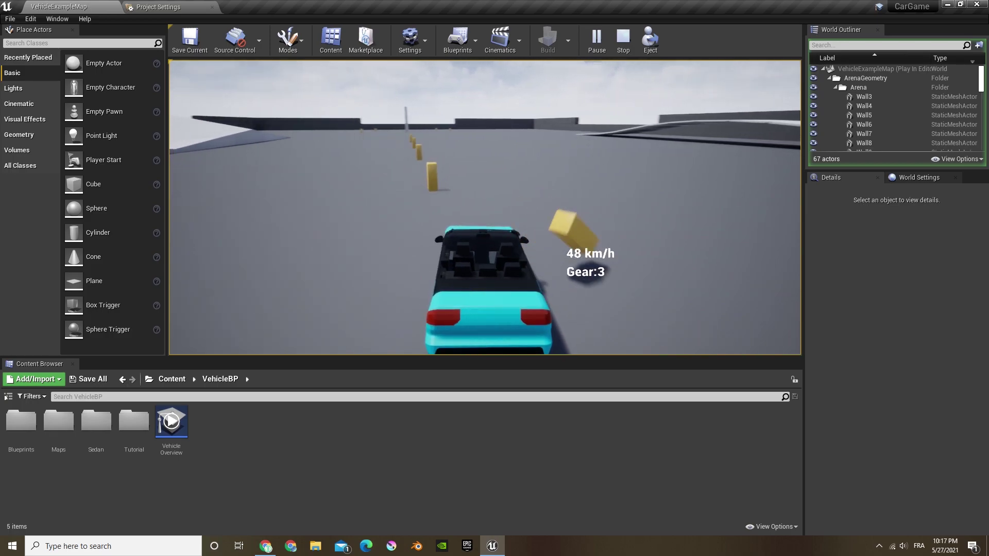
{"action": "key", "text": "a"}
{"action": "key", "text": "w"}
{"action": "key", "text": "d"}
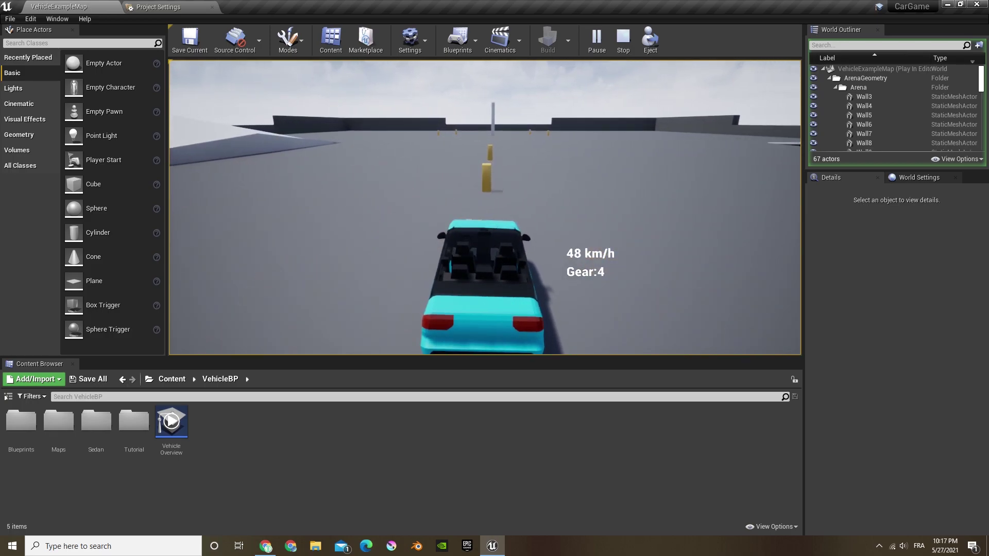
{"action": "key", "text": "w"}
{"action": "key", "text": "d"}
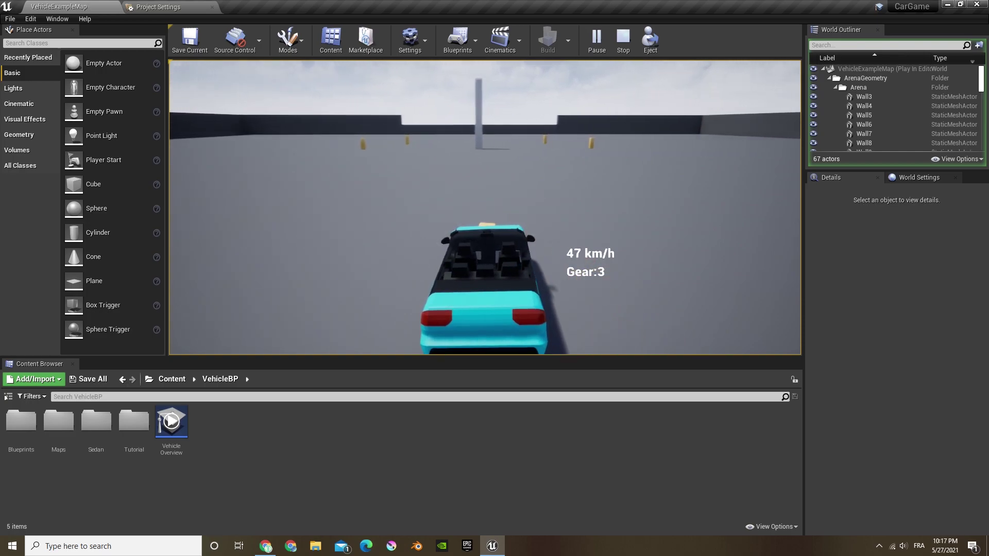
{"action": "key", "text": "w"}
{"action": "key", "text": "a"}
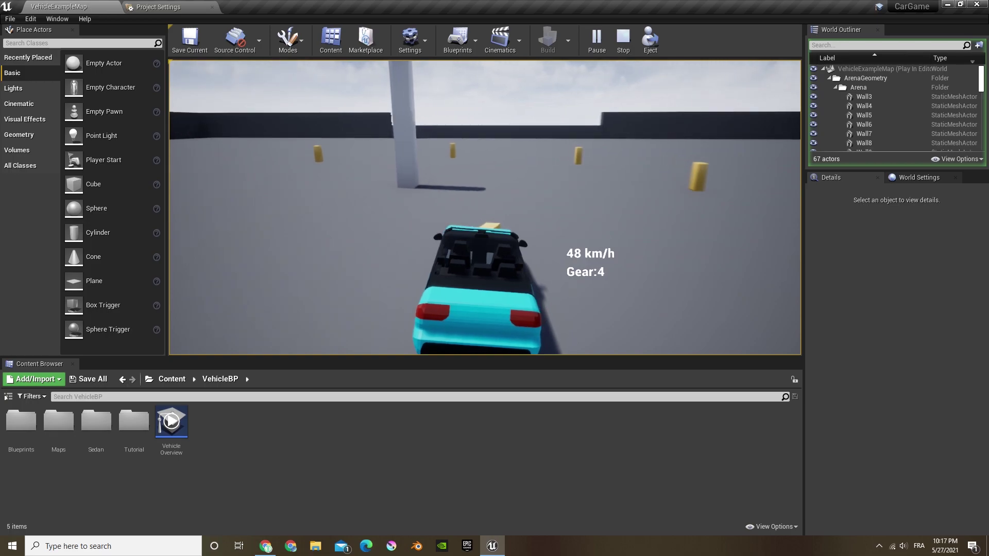
{"action": "key", "text": "s"}
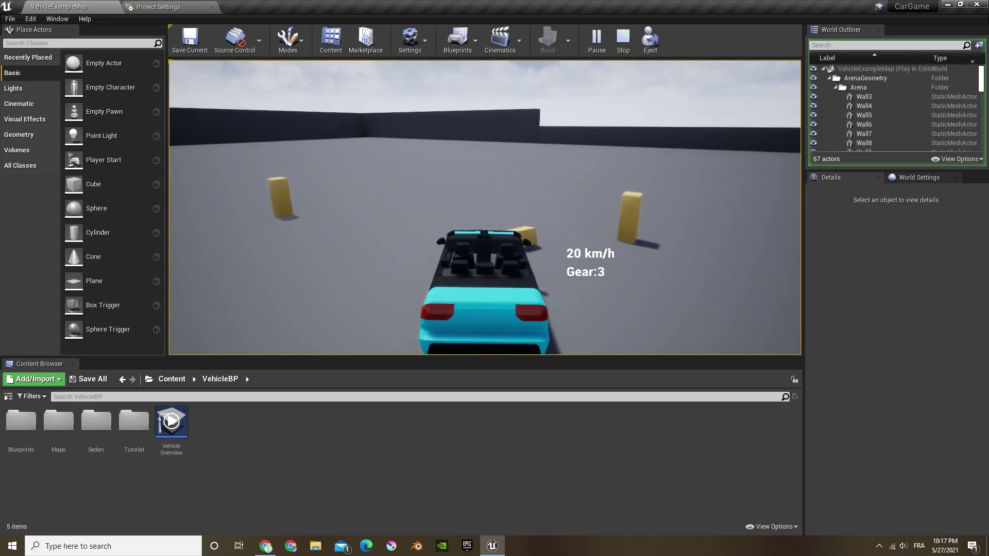
{"action": "key", "text": "s"}
{"action": "key", "text": "d"}
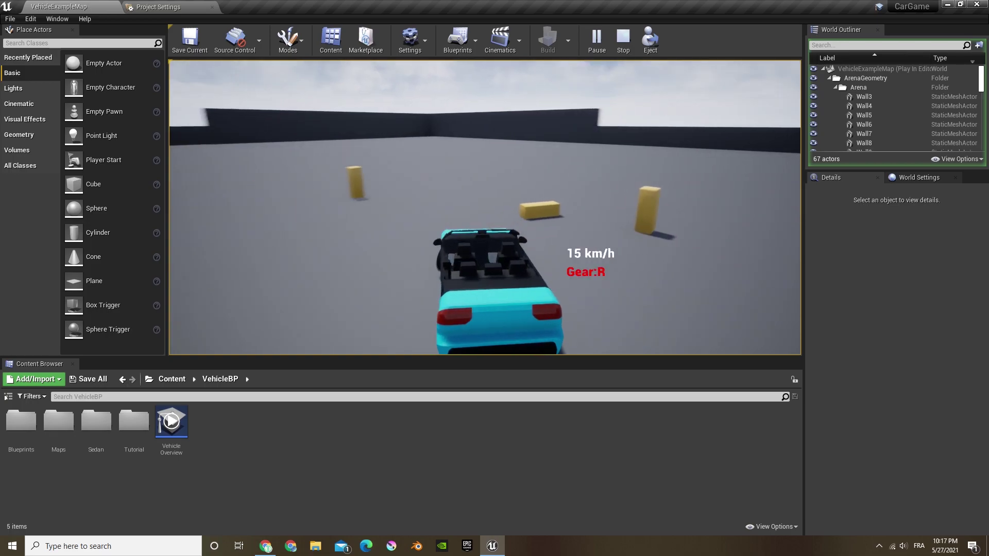
{"action": "key", "text": "w"}
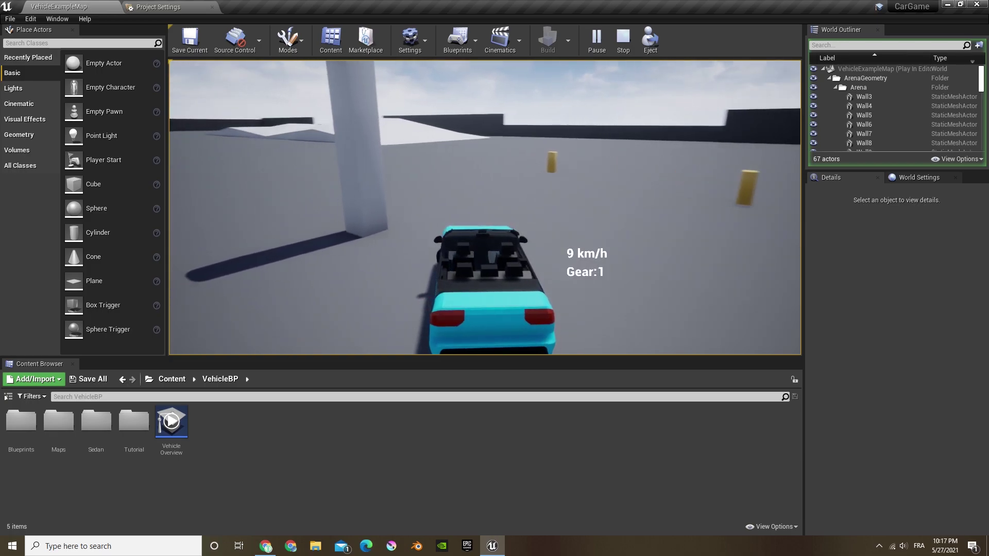
{"action": "key", "text": "s"}
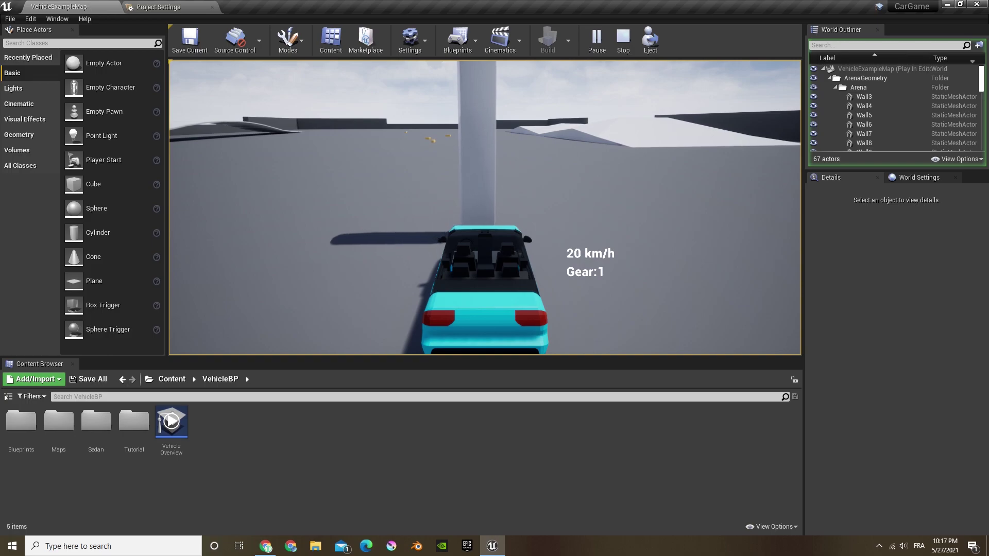
{"action": "key", "text": "Escape"}
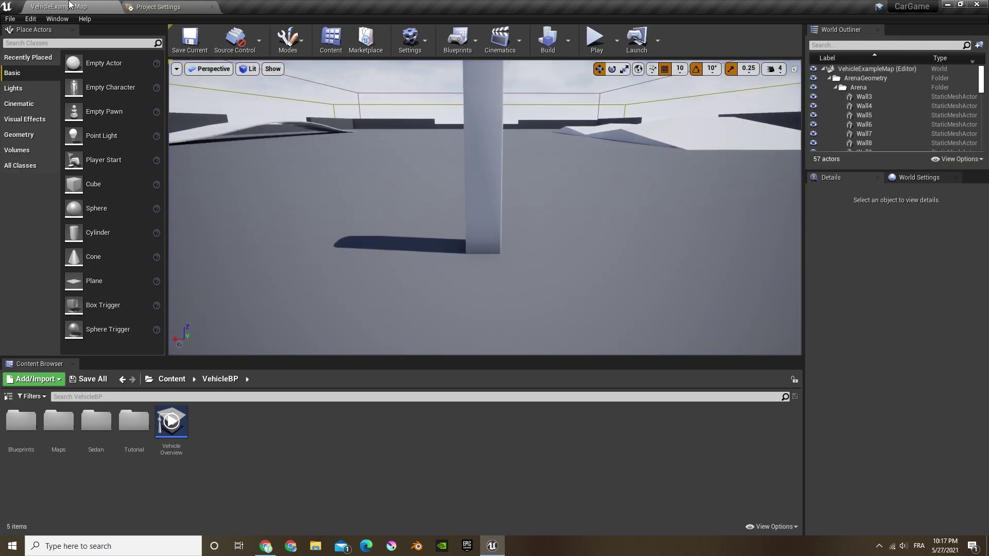
- Go to the root Content folder and create a new level from the Default template
{"action": "left_click", "coordinate": [172, 380]}
{"action": "left_click", "coordinate": [10, 19]}
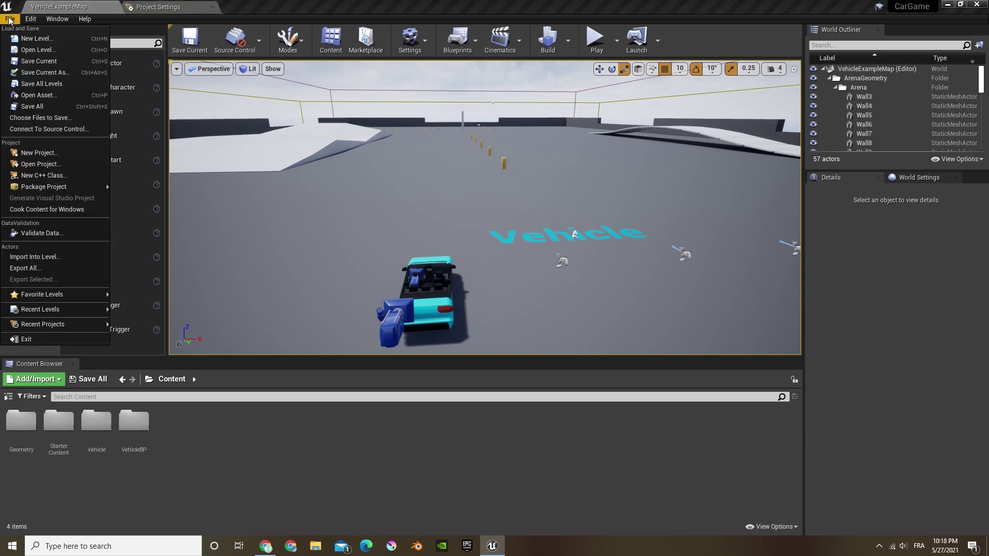
{"action": "left_click", "coordinate": [33, 39]}
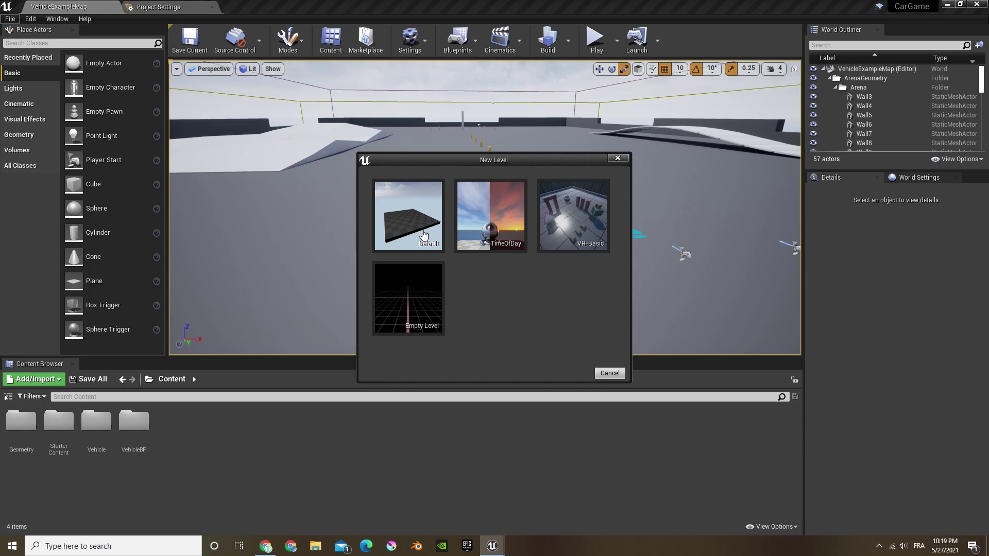
{"action": "left_click", "coordinate": [408, 222]}
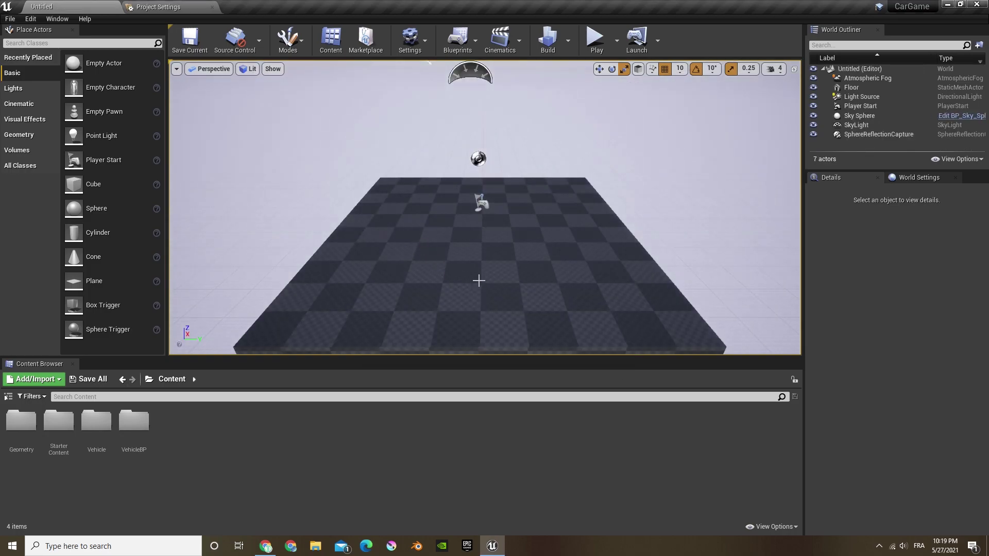
- Delete the checkered Floor mesh from the new level
{"action": "right_click_drag", "start_coordinate": [408, 222], "coordinate": [361, 268]}
{"action": "left_click", "coordinate": [562, 261]}
{"action": "key", "text": "d"}
{"action": "right_click_drag", "start_coordinate": [563, 262], "coordinate": [531, 258]}
{"action": "left_click_drag", "start_coordinate": [626, 256], "coordinate": [657, 254], "text": "alt"}
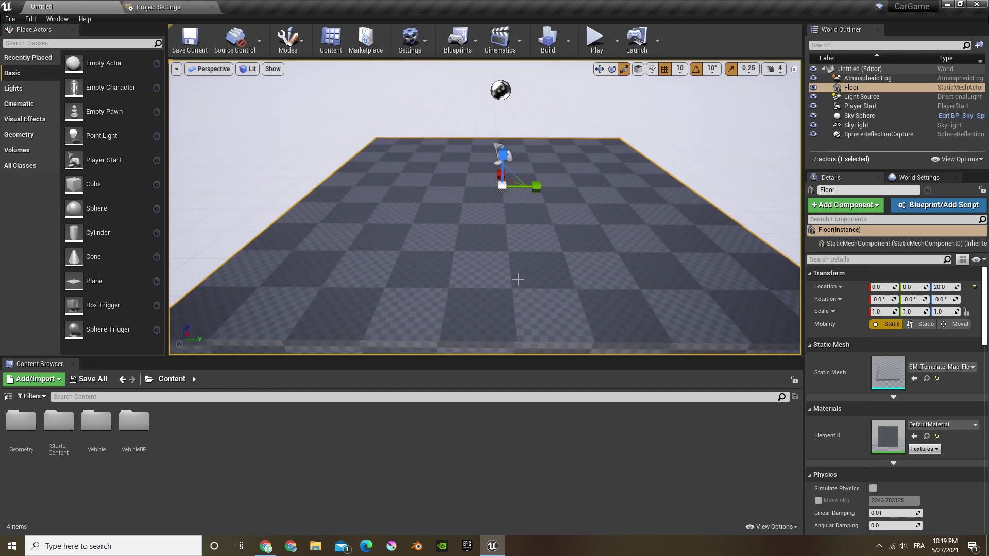
{"action": "key", "text": "Delete"}
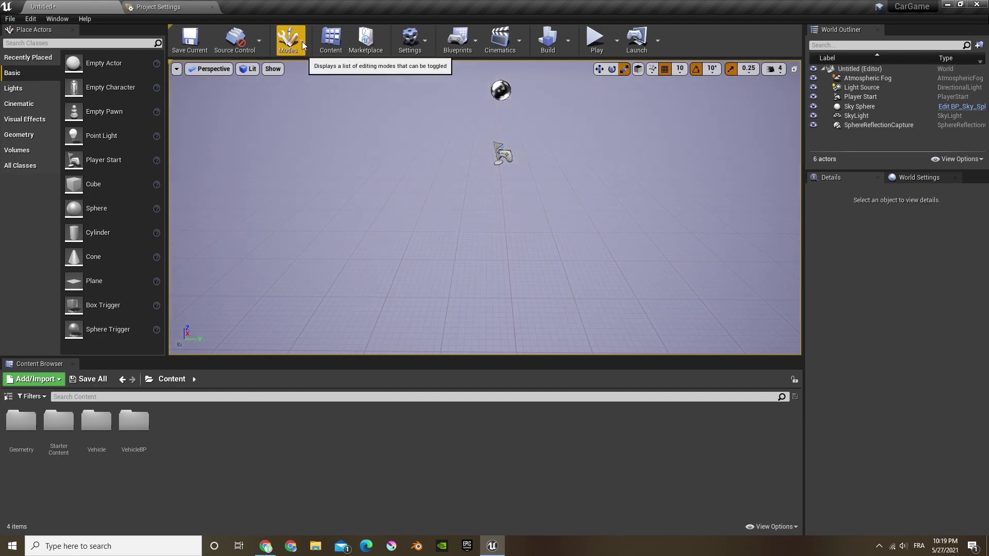
- Switch to Landscape mode and set the new landscape's X and Y scale to 150
{"action": "left_click", "coordinate": [296, 46]}
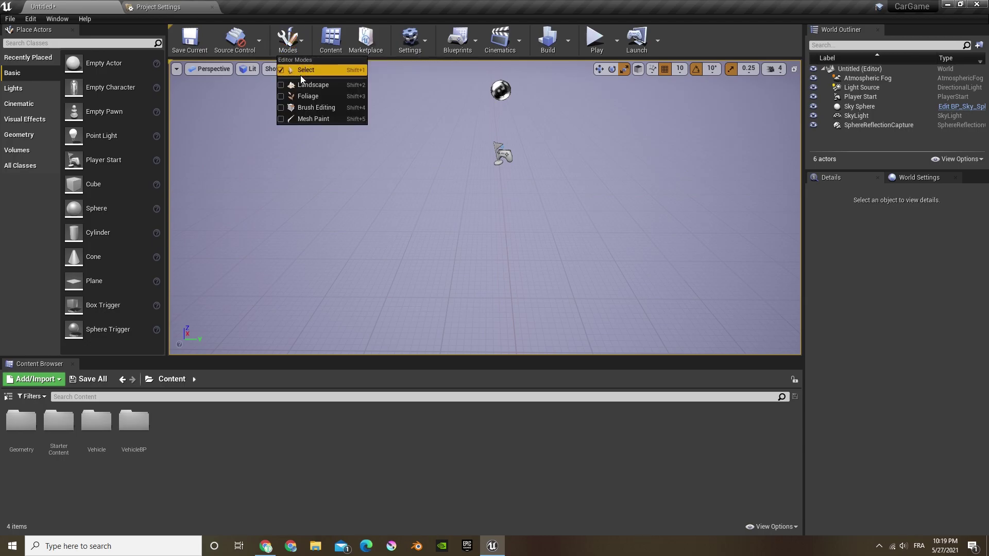
{"action": "left_click", "coordinate": [302, 88]}
{"action": "right_click_drag", "start_coordinate": [395, 149], "coordinate": [515, 128]}
{"action": "right_click_drag", "start_coordinate": [484, 186], "coordinate": [484, 219]}
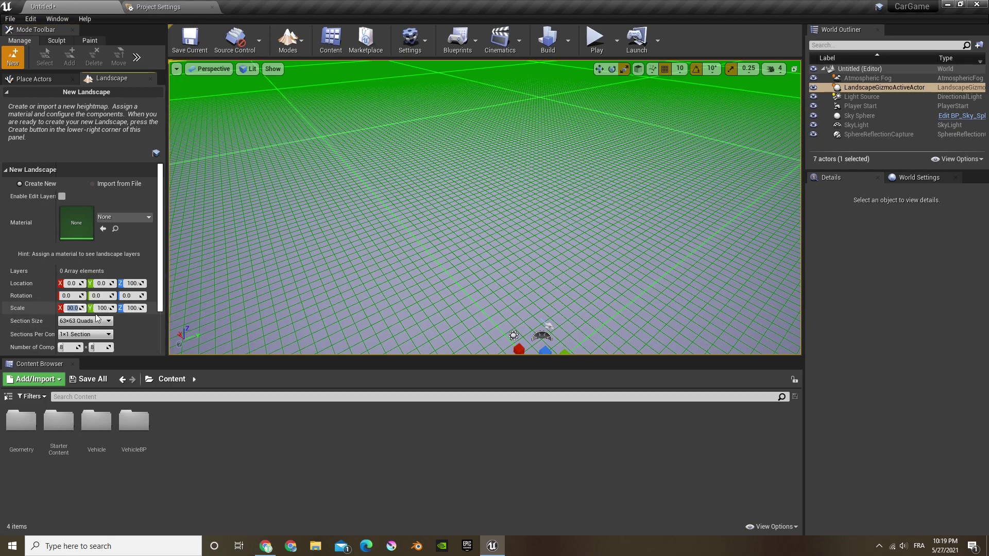
{"action": "key", "text": "Tab"}
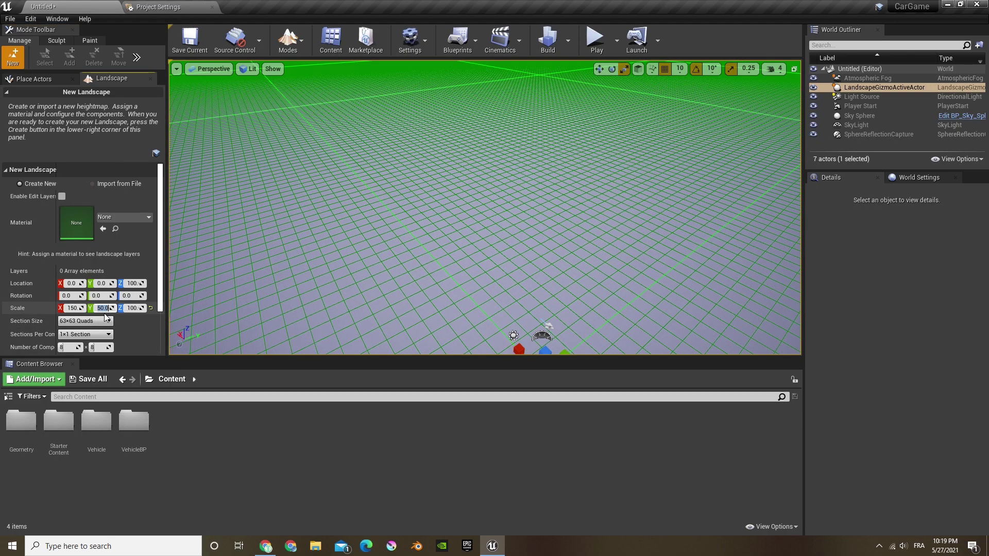
{"action": "type", "text": "150"}
{"action": "key", "text": "Return"}
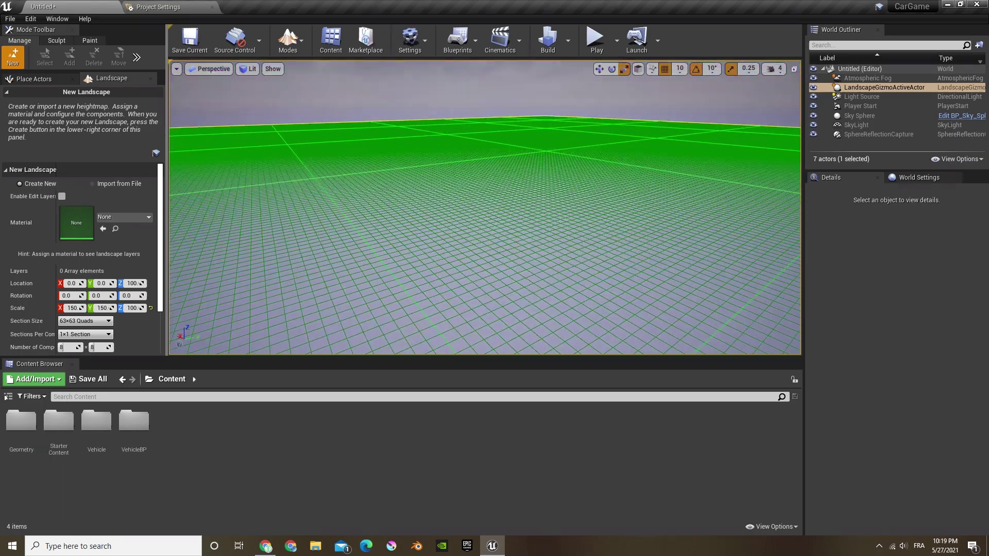
- Assign the M_Ground_Grass material to the new landscape and create it
{"action": "right_click_drag", "start_coordinate": [484, 206], "coordinate": [433, 268]}
{"action": "scroll", "coordinate": [140, 282], "scroll_direction": "down", "scroll_amount": 2}
{"action": "scroll", "coordinate": [140, 283], "scroll_direction": "up", "scroll_amount": 2}
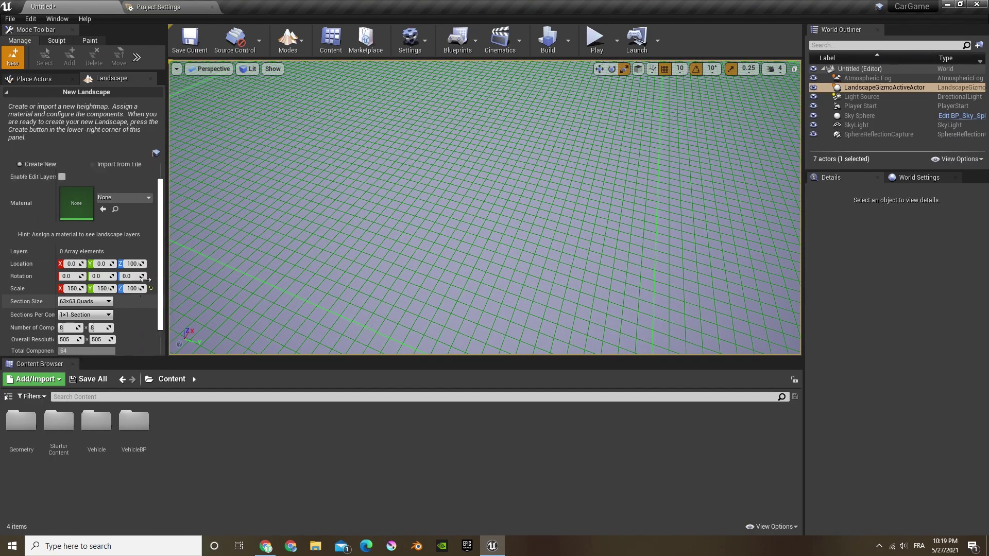
{"action": "left_click", "coordinate": [126, 218]}
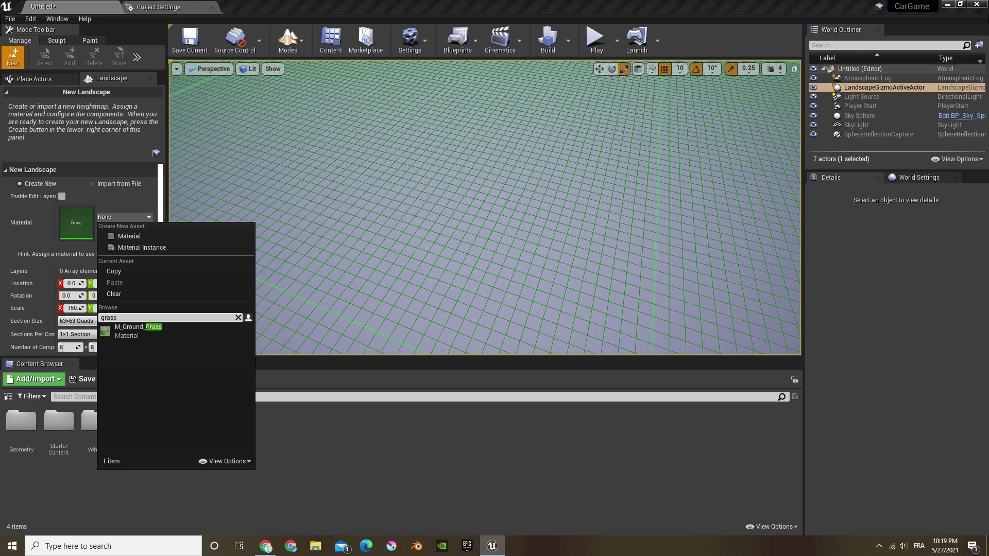
{"action": "left_click", "coordinate": [141, 332]}
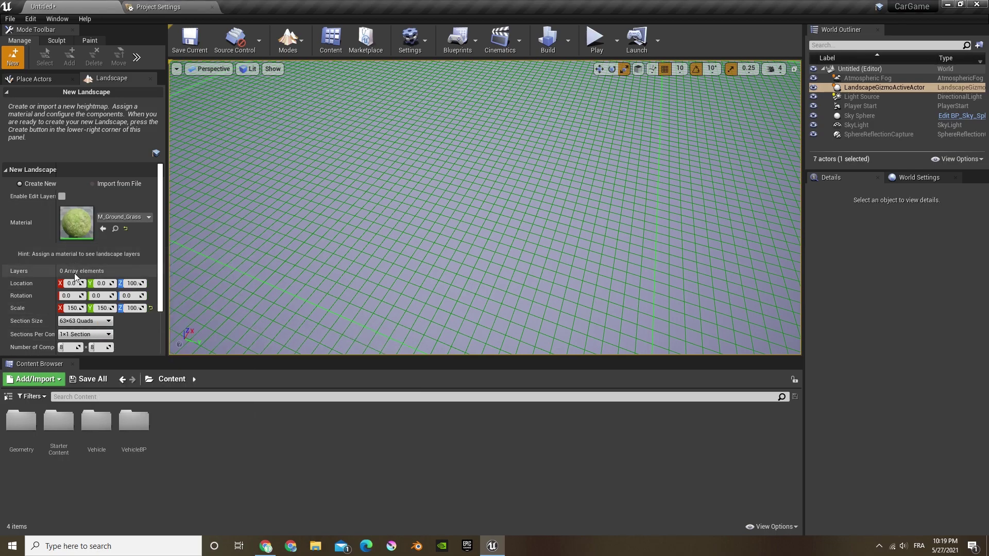
{"action": "scroll", "coordinate": [137, 335], "scroll_direction": "down", "scroll_amount": 2}
{"action": "left_click", "coordinate": [142, 347]}
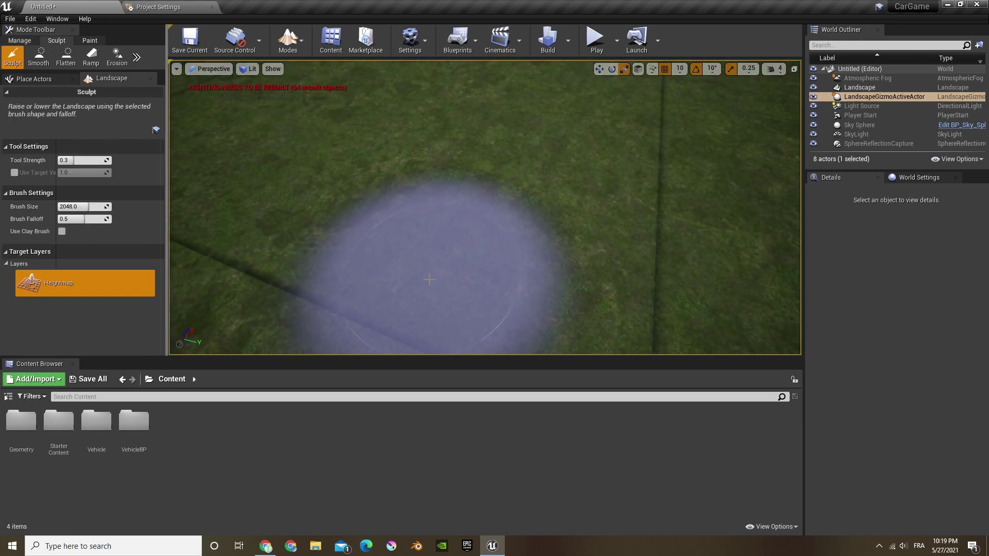
- Leave Landscape mode and return to Select mode in the new level
{"action": "right_click_drag", "start_coordinate": [485, 207], "coordinate": [497, 170]}
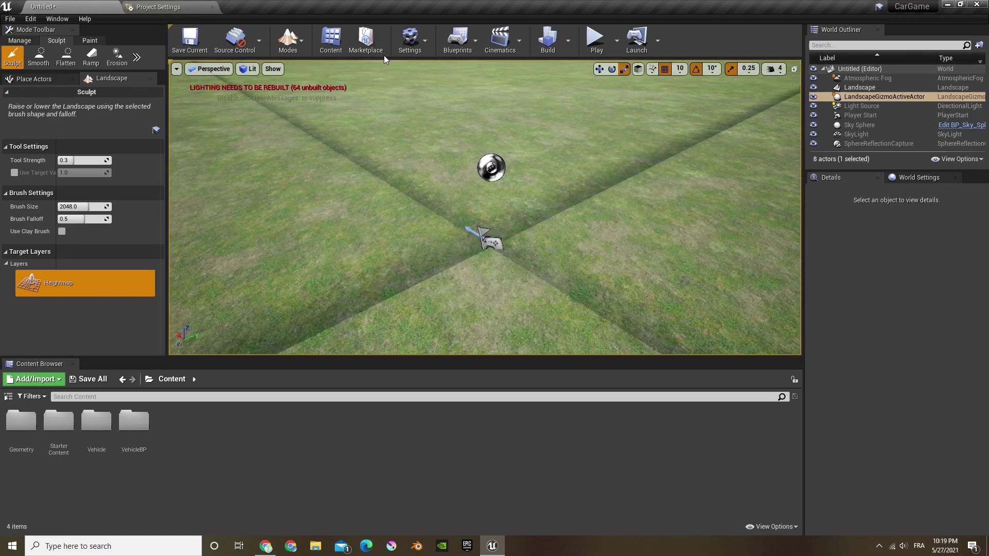
{"action": "left_click", "coordinate": [287, 41]}
{"action": "left_click", "coordinate": [308, 70]}
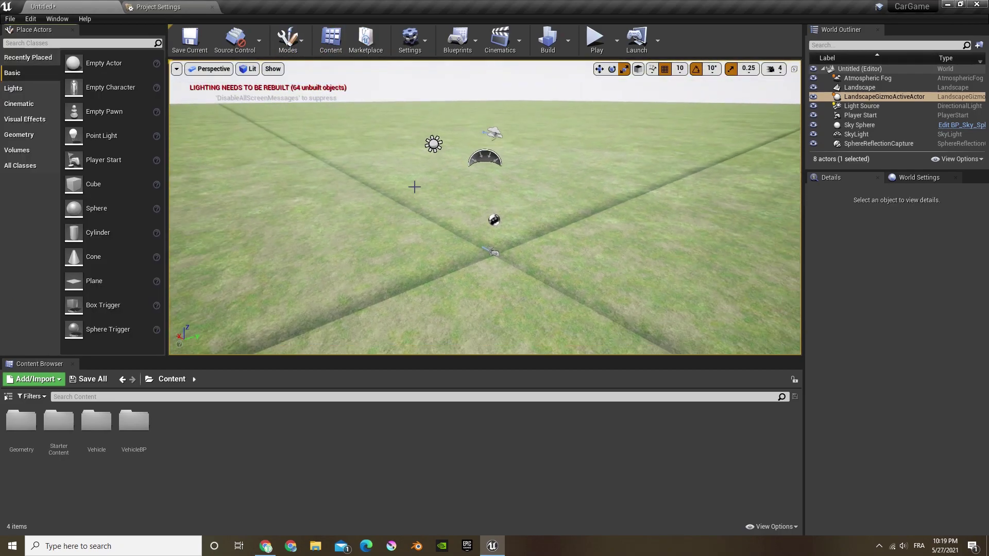
- Select the grass landscape and lower it to a Z location of -510
{"action": "left_click", "coordinate": [428, 193]}
{"action": "key", "text": "f"}
{"action": "key", "text": "w"}
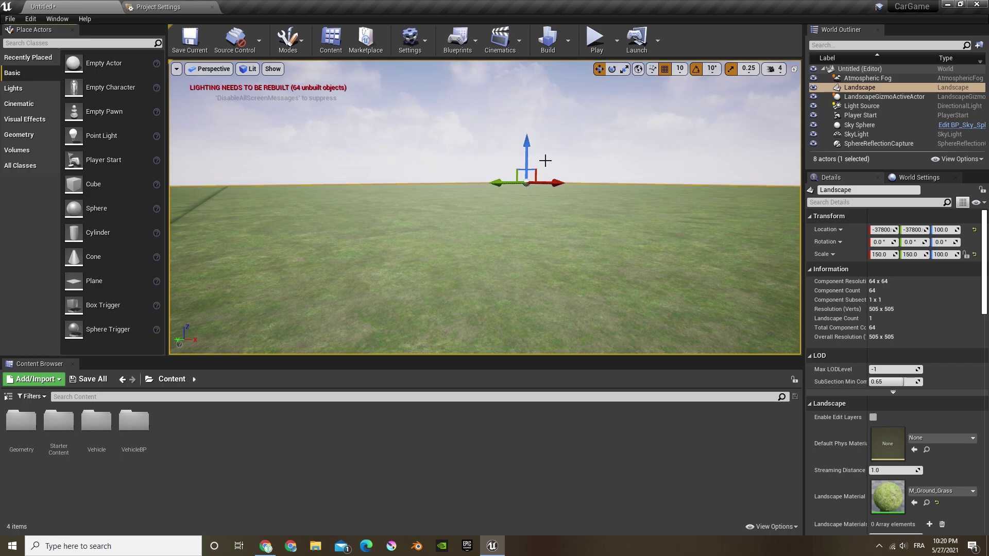
{"action": "right_click_drag", "start_coordinate": [546, 157], "coordinate": [731, 212]}
- Play-test the level by driving the car across the flat grass landscape, and stop the session
{"action": "left_click", "coordinate": [589, 33]}
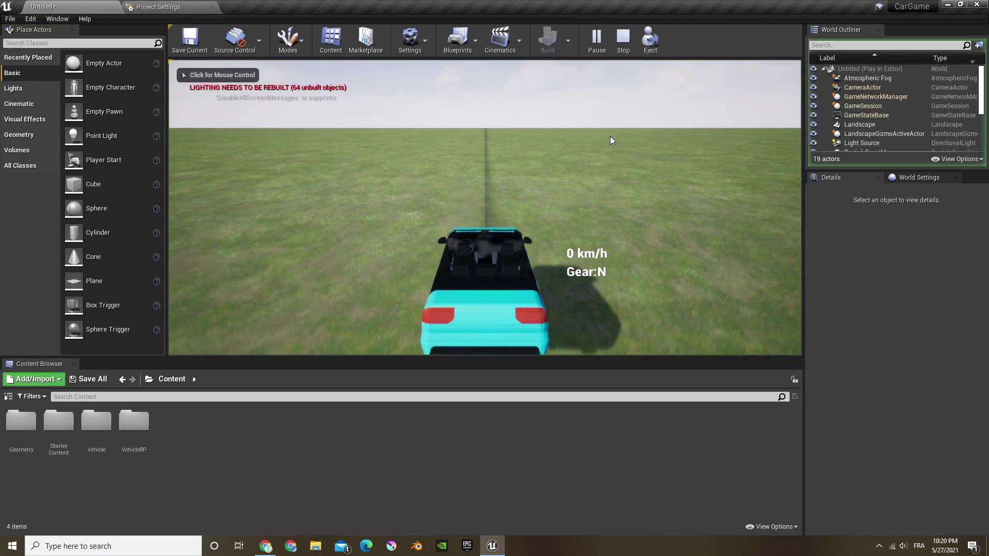
{"action": "key", "text": "w"}
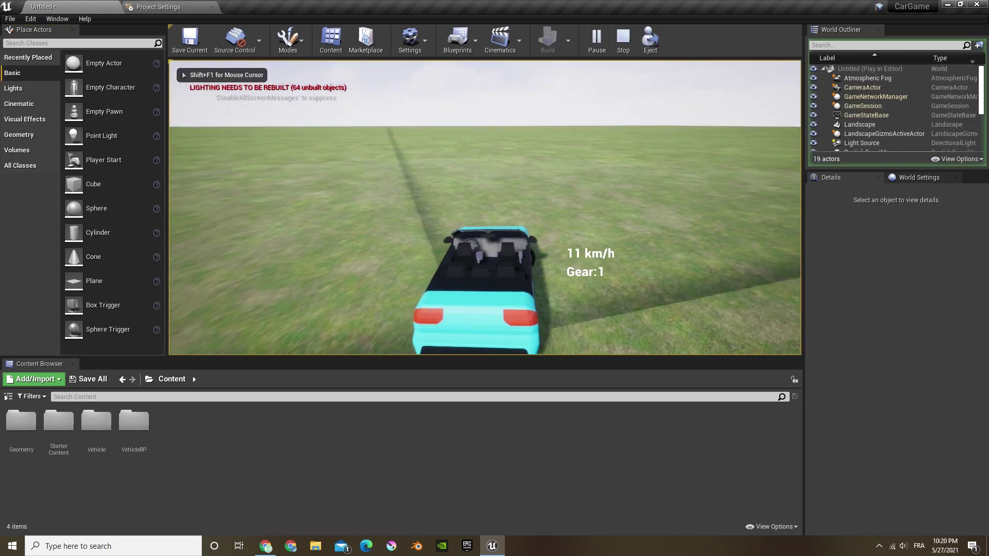
{"action": "key", "text": "w"}
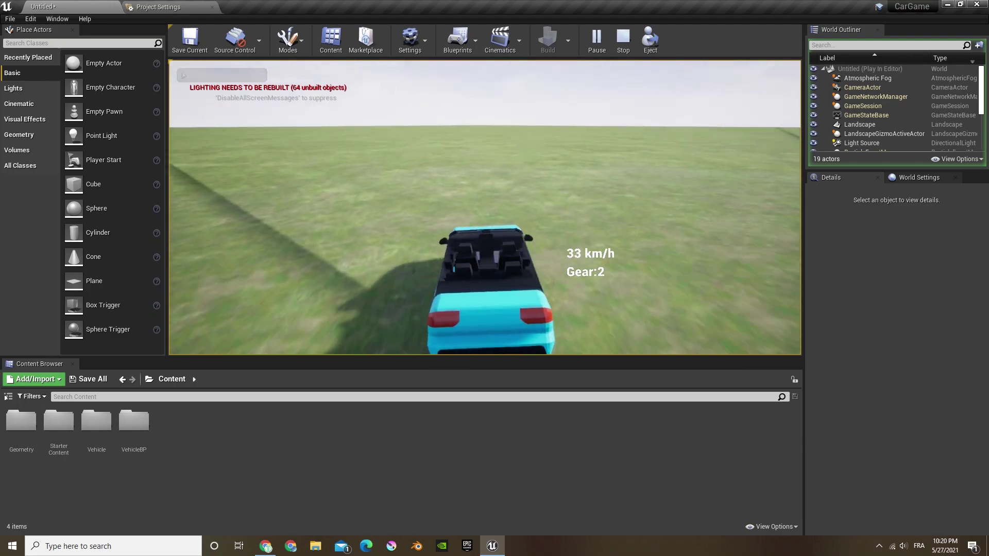
{"action": "key", "text": "w"}
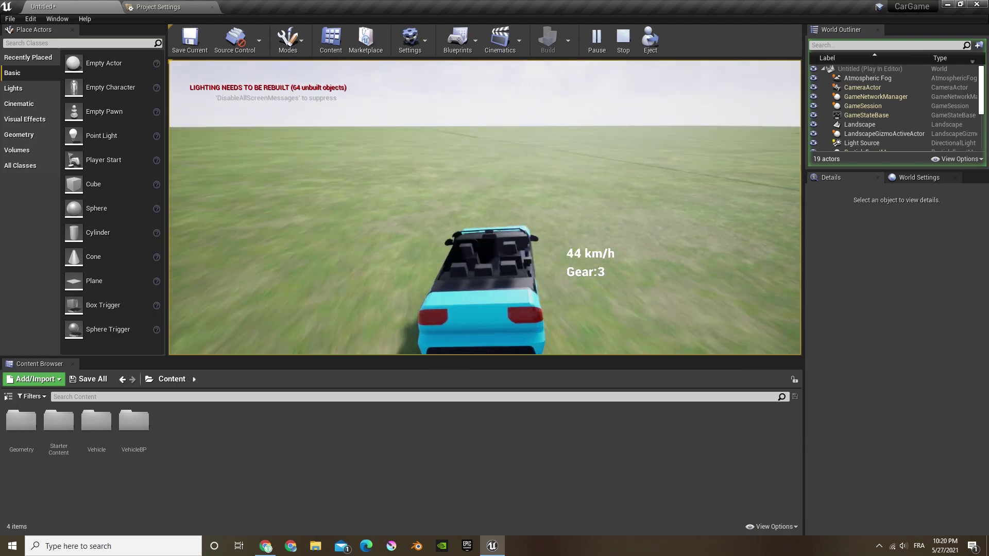
{"action": "key", "text": "Escape"}
- Switch to Landscape mode for sculpting the grass landscape
{"action": "right_click_drag", "start_coordinate": [599, 193], "coordinate": [299, 87]}
{"action": "key", "text": "w"}
{"action": "left_click", "coordinate": [287, 39]}
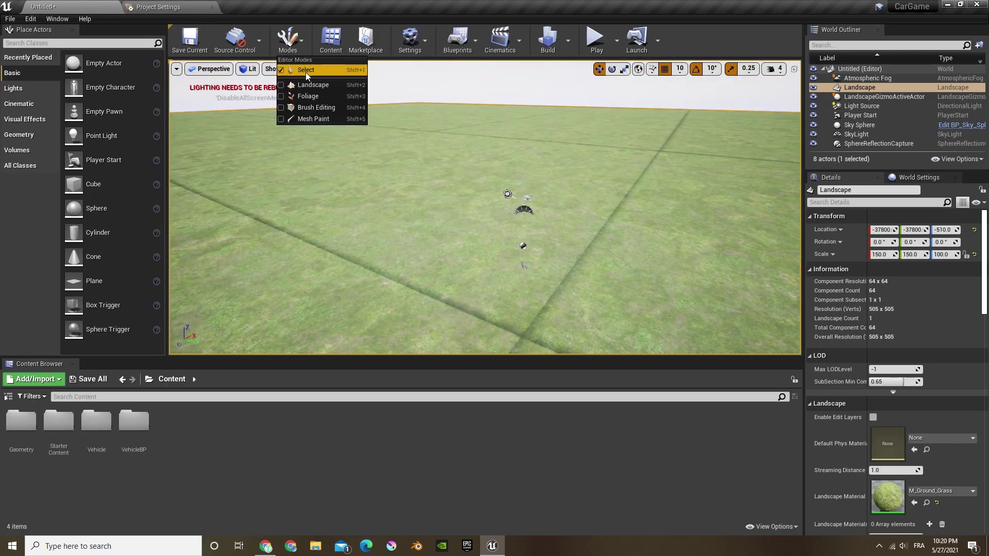
{"action": "left_click", "coordinate": [309, 84]}
{"action": "key", "text": "a"}
{"action": "key", "text": "s"}
{"action": "mouse_move", "coordinate": [578, 194]}
{"action": "right_mouse_down"}
{"action": "mouse_move", "coordinate": [581, 211]}
{"action": "mouse_move", "coordinate": [662, 245]}
{"action": "mouse_move", "coordinate": [680, 234]}
{"action": "mouse_move", "coordinate": [562, 194]}
{"action": "right_mouse_up"}
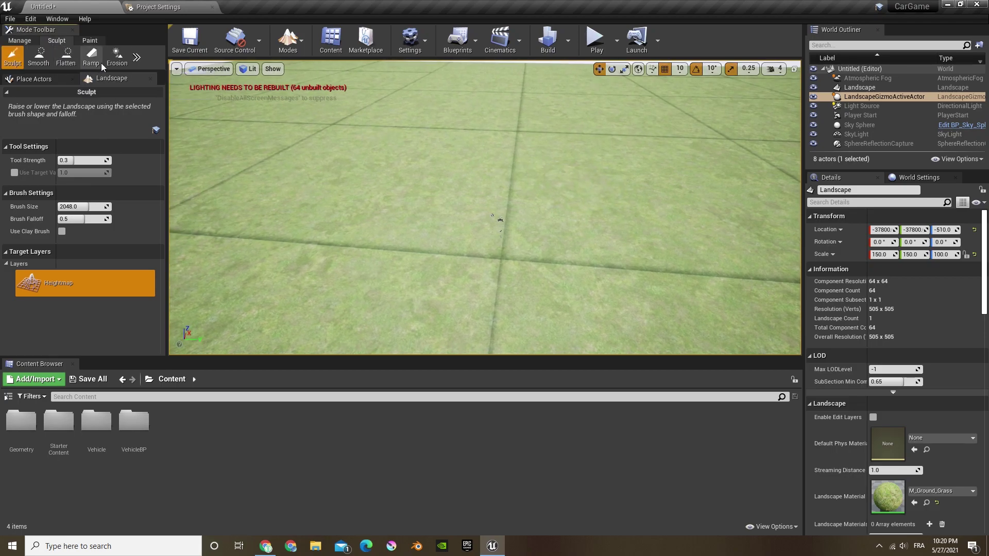
- Try sculpting a ridge of hills across the landscape with tool strength 0.3 and brush size 2048, and undo the strokes
{"action": "left_click_drag", "start_coordinate": [289, 144], "coordinate": [412, 125]}
{"action": "mouse_move", "coordinate": [613, 134]}
{"action": "left_mouse_down"}
{"action": "mouse_move", "coordinate": [503, 116]}
{"action": "mouse_move", "coordinate": [375, 155]}
{"action": "left_mouse_up"}
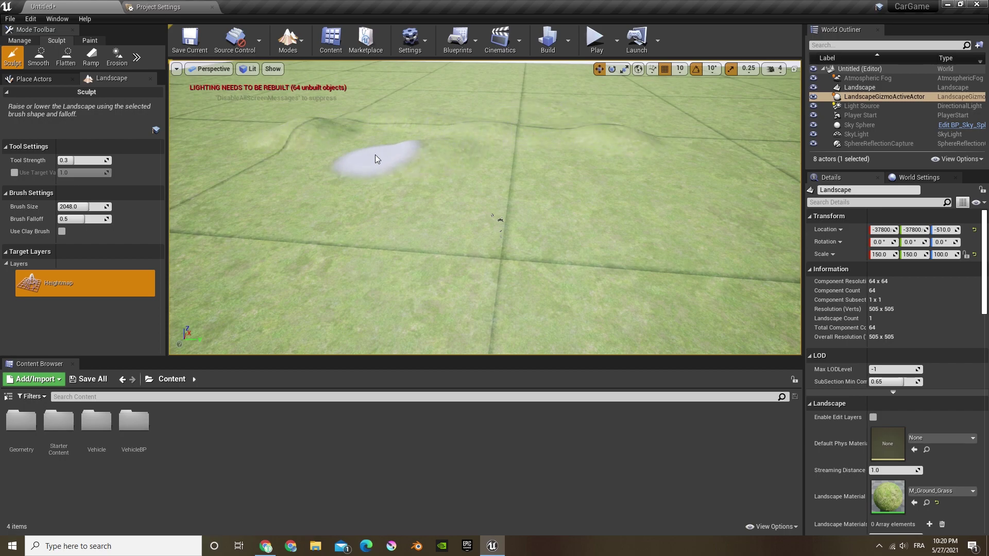
{"action": "key", "text": "ctrl+z"}
{"action": "key", "text": "ctrl+z"}
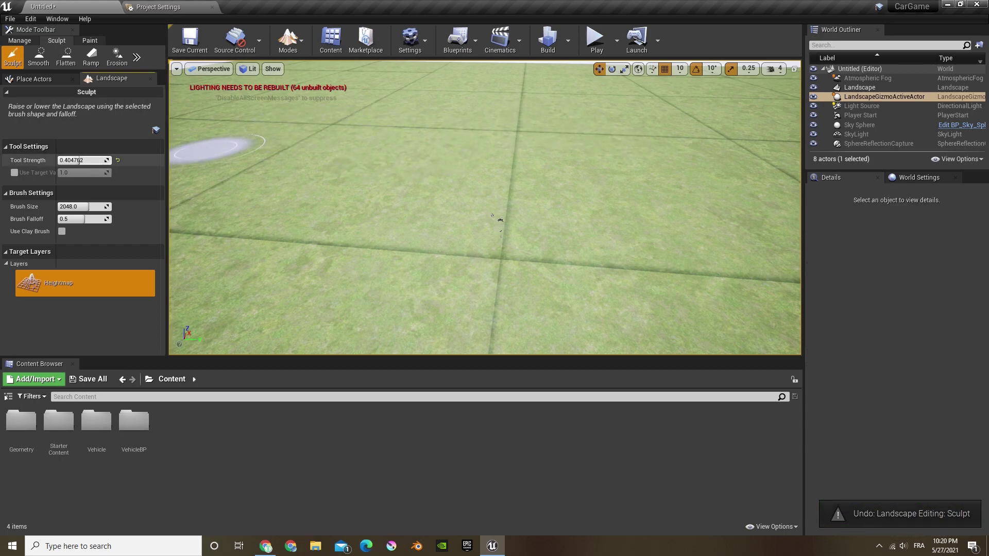
- Set the sculpt tool strength to about 0.86 and brush size to about 3534, try a hill, and undo the stroke
{"action": "left_click_drag", "start_coordinate": [92, 160], "coordinate": [104, 160]}
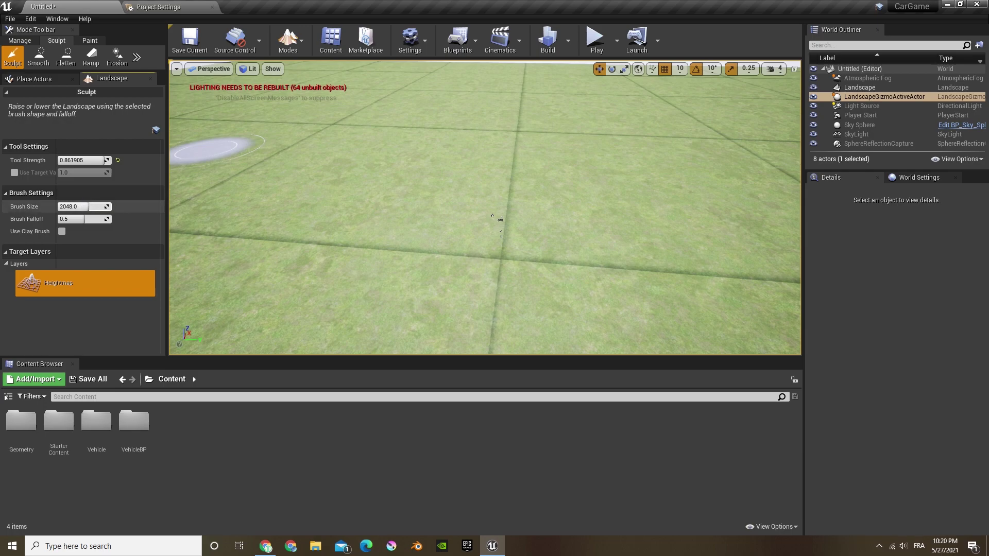
{"action": "left_click_drag", "start_coordinate": [99, 206], "coordinate": [102, 206]}
{"action": "left_click_drag", "start_coordinate": [269, 148], "coordinate": [417, 96]}
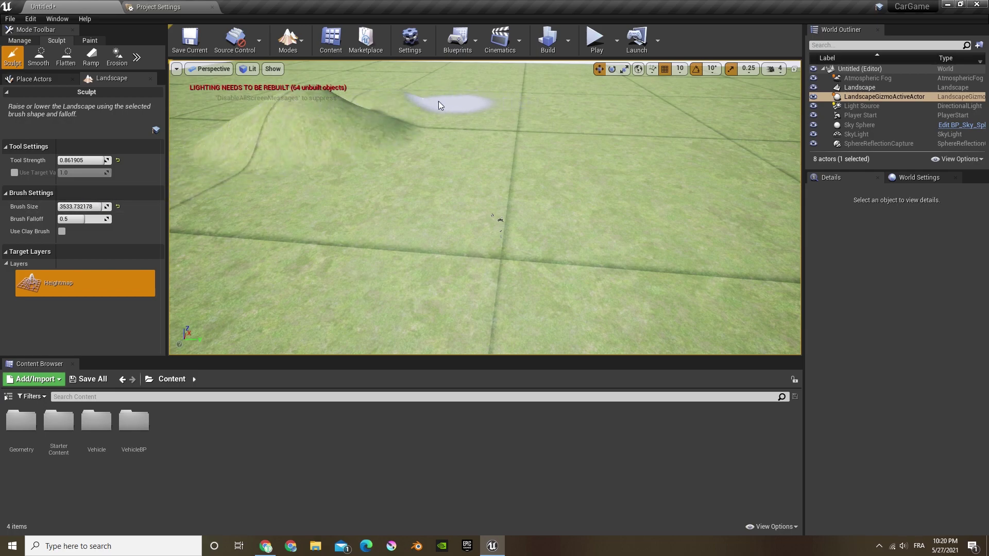
{"action": "key", "text": "ctrl+z"}
- Set the sculpt tool strength to about 0.14 and sculpt low hills along the far edge of the landscape
{"action": "left_click_drag", "start_coordinate": [68, 160], "coordinate": [65, 160]}
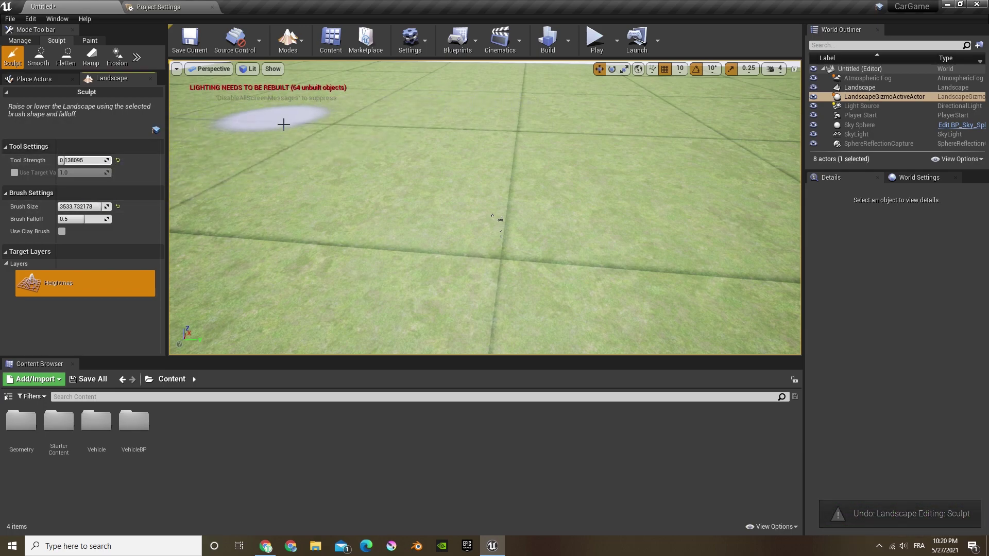
{"action": "left_click_drag", "start_coordinate": [252, 175], "coordinate": [405, 119]}
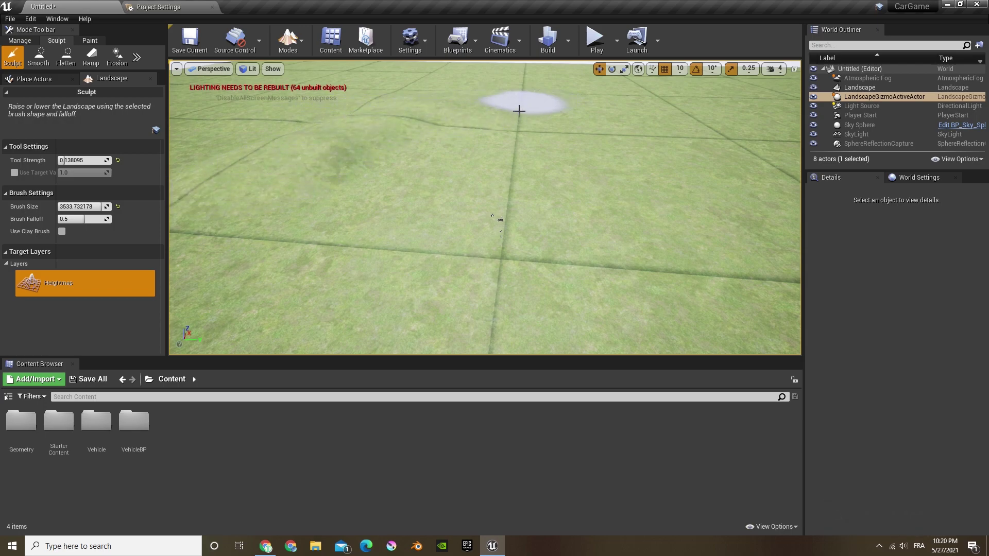
{"action": "key", "text": "ctrl+z"}
{"action": "scroll", "coordinate": [522, 202], "scroll_direction": "down", "scroll_amount": 10}
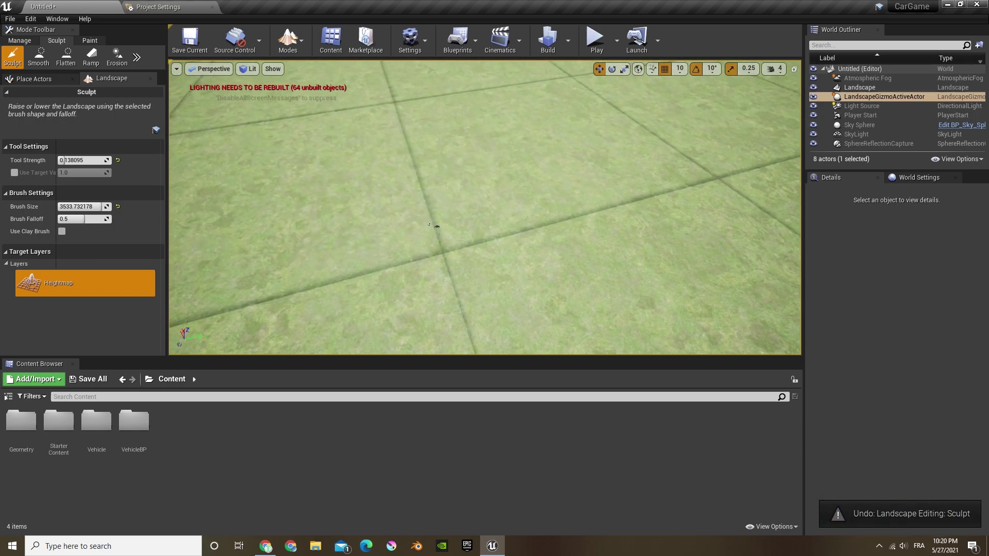
{"action": "right_click_drag", "start_coordinate": [484, 177], "coordinate": [491, 180]}
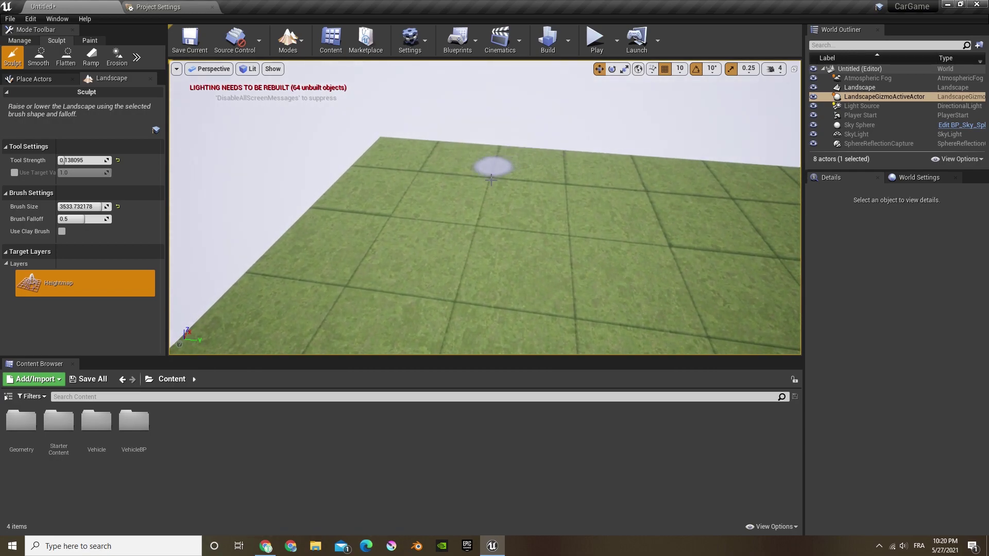
{"action": "mouse_move", "coordinate": [530, 174]}
{"action": "left_mouse_down"}
{"action": "mouse_move", "coordinate": [397, 209]}
{"action": "mouse_move", "coordinate": [438, 172]}
{"action": "left_mouse_up"}
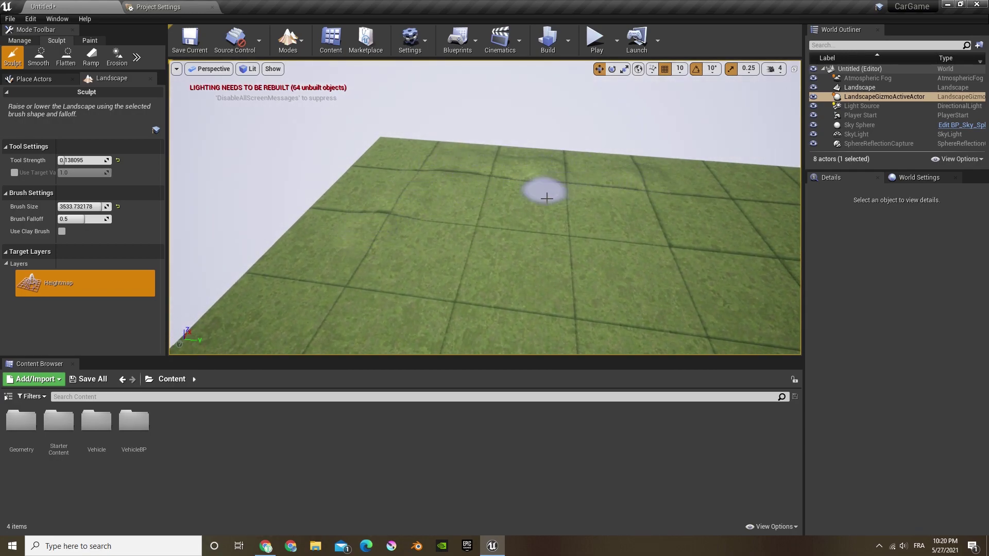
{"action": "right_click_drag", "start_coordinate": [565, 176], "coordinate": [553, 205]}
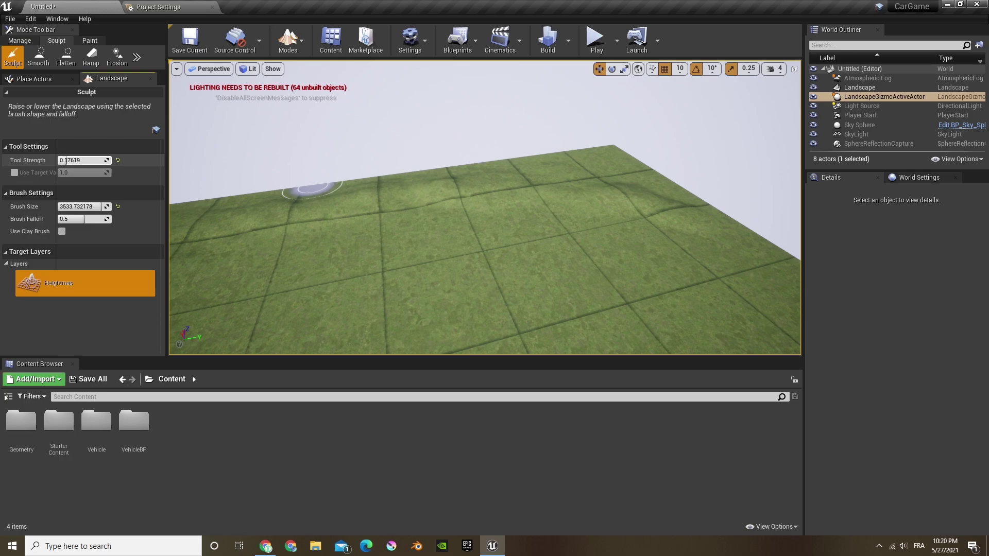
- Set the tool strength to about 0.27 and brush size to 8192, and sculpt large hills around the landscape's borders
{"action": "left_click_drag", "start_coordinate": [66, 160], "coordinate": [71, 161]}
{"action": "left_click_drag", "start_coordinate": [92, 207], "coordinate": [112, 207]}
{"action": "right_click_drag", "start_coordinate": [618, 239], "coordinate": [721, 232]}
{"action": "mouse_move", "coordinate": [237, 206]}
{"action": "left_mouse_down"}
{"action": "mouse_move", "coordinate": [443, 170]}
{"action": "mouse_move", "coordinate": [708, 163]}
{"action": "left_mouse_up"}
{"action": "right_click_drag", "start_coordinate": [709, 163], "coordinate": [793, 164]}
{"action": "left_click_drag", "start_coordinate": [438, 191], "coordinate": [706, 208]}
{"action": "right_click_drag", "start_coordinate": [706, 208], "coordinate": [793, 208]}
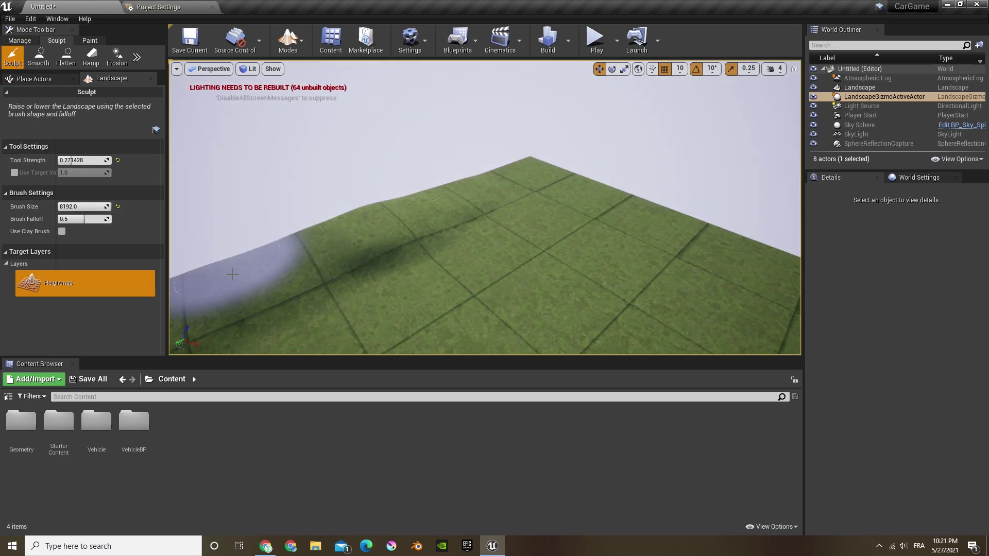
{"action": "mouse_move", "coordinate": [232, 274]}
{"action": "left_mouse_down"}
{"action": "mouse_move", "coordinate": [669, 245]}
{"action": "mouse_move", "coordinate": [470, 214]}
{"action": "left_mouse_up"}
{"action": "right_click_drag", "start_coordinate": [470, 214], "coordinate": [567, 214]}
{"action": "left_click_drag", "start_coordinate": [582, 247], "coordinate": [382, 243]}
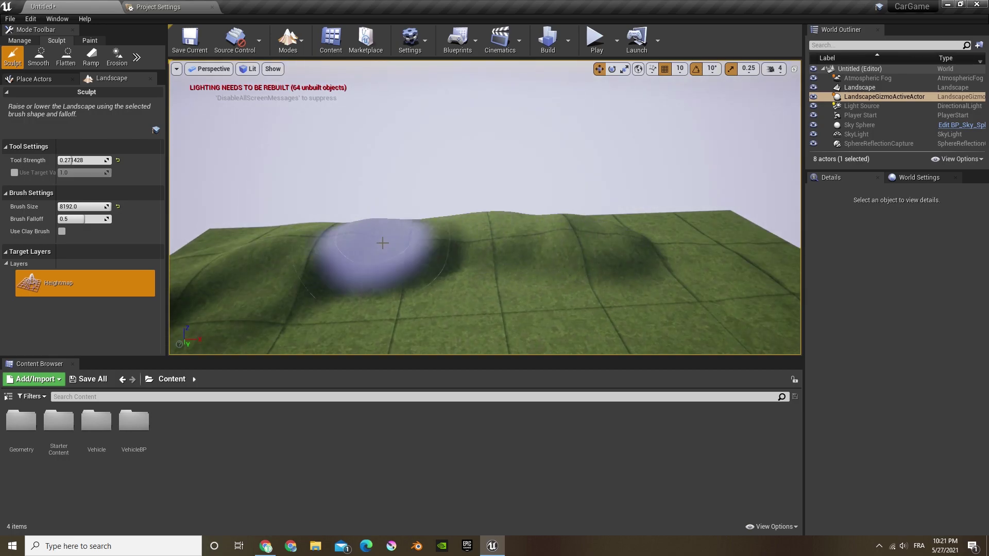
{"action": "right_click_drag", "start_coordinate": [382, 243], "coordinate": [484, 258]}
{"action": "mouse_move", "coordinate": [373, 199]}
{"action": "right_mouse_down"}
{"action": "mouse_move", "coordinate": [309, 309]}
{"action": "mouse_move", "coordinate": [216, 195]}
{"action": "mouse_move", "coordinate": [196, 217]}
{"action": "right_mouse_up"}
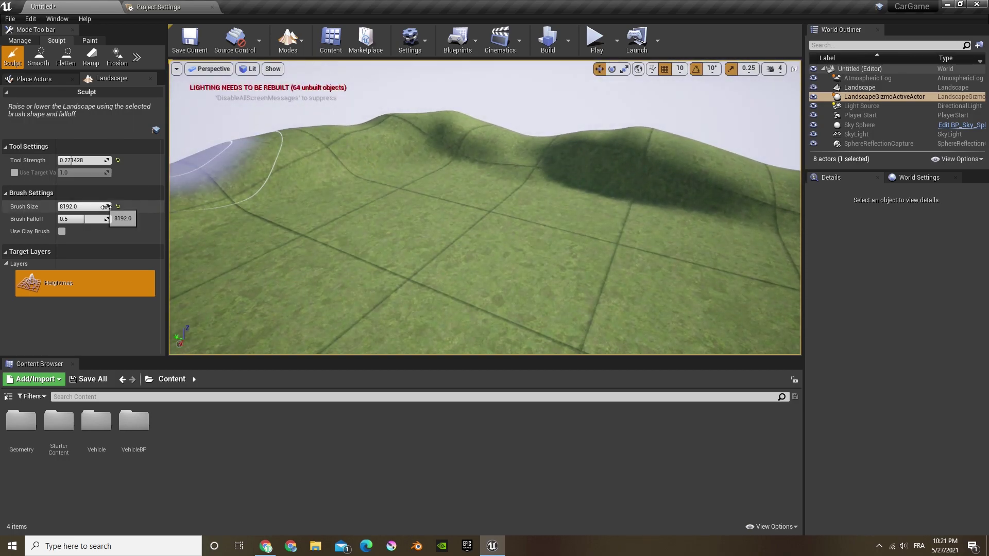
- Reduce the brush size to about 3817 and sculpt smaller bumps among the border hills
{"action": "left_click_drag", "start_coordinate": [105, 206], "coordinate": [77, 206]}
{"action": "right_click_drag", "start_coordinate": [598, 225], "coordinate": [706, 190]}
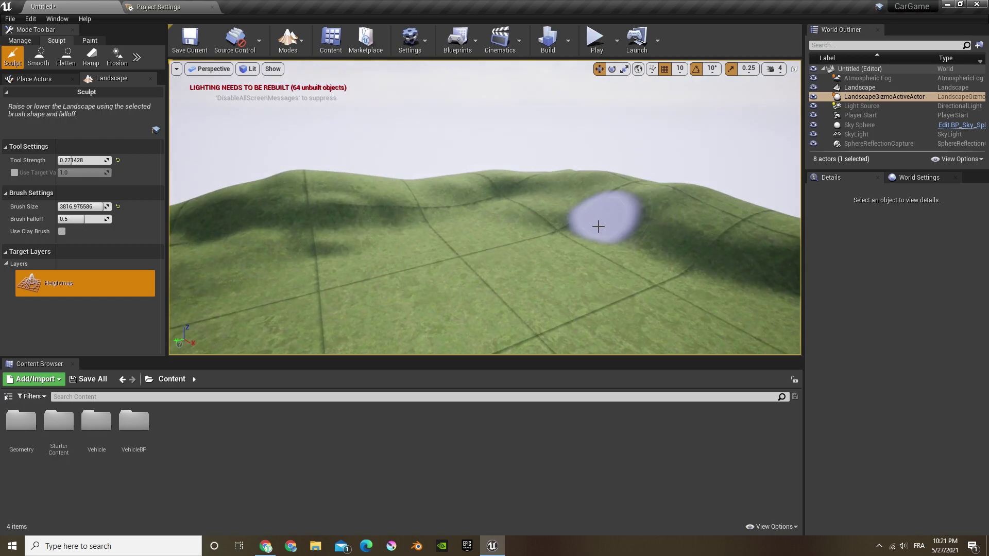
{"action": "right_click_drag", "start_coordinate": [322, 265], "coordinate": [432, 258]}
{"action": "right_click_drag", "start_coordinate": [517, 228], "coordinate": [482, 227]}
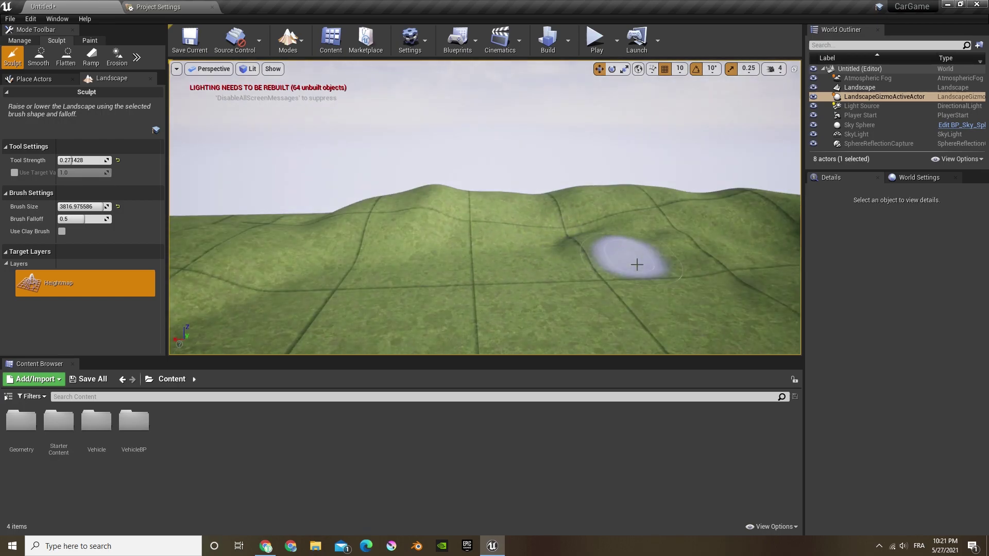
{"action": "mouse_move", "coordinate": [637, 264]}
{"action": "right_mouse_down"}
{"action": "mouse_move", "coordinate": [613, 253]}
{"action": "mouse_move", "coordinate": [578, 206]}
{"action": "right_mouse_up"}
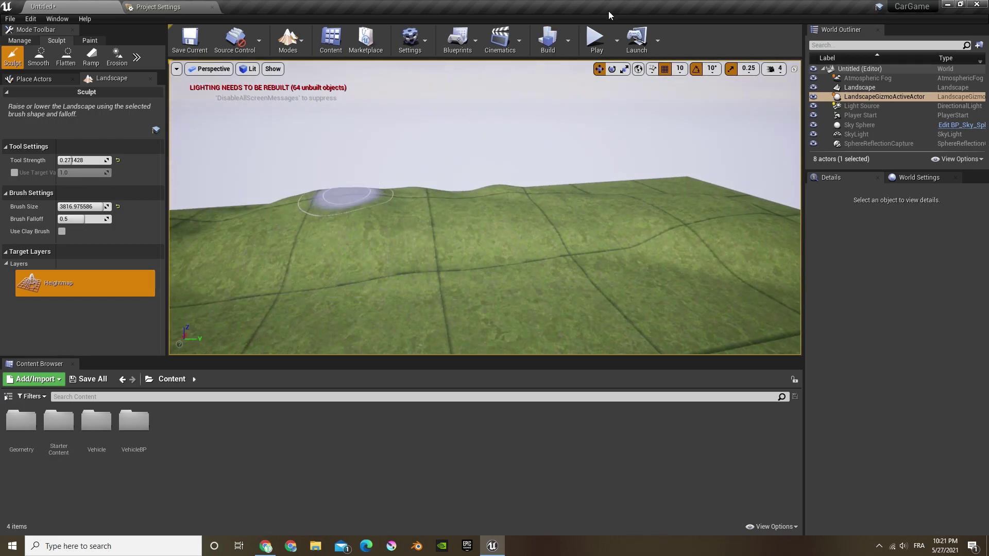
- Play-test the level by driving the car toward the sculpted hills, and stop the session
{"action": "left_click", "coordinate": [595, 40]}
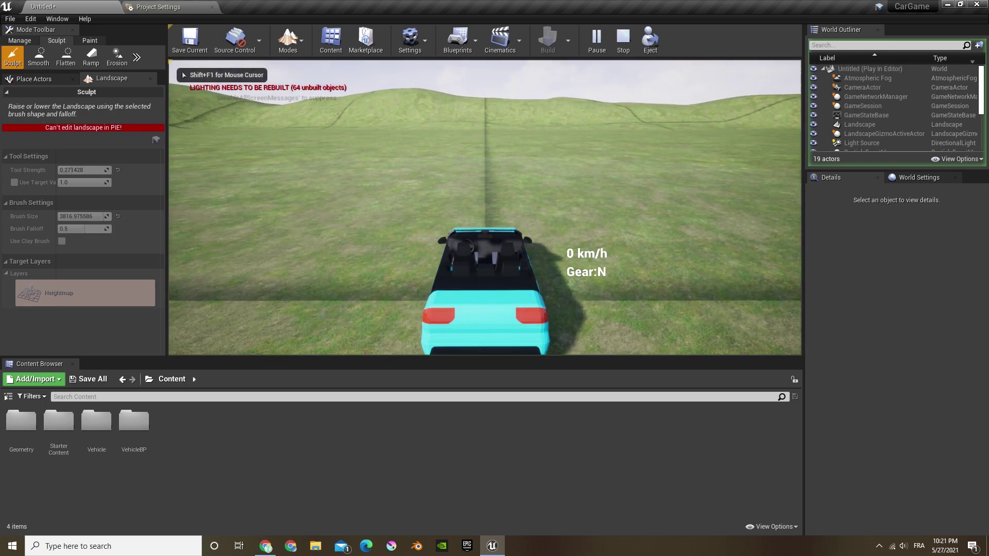
{"action": "key", "text": "w"}
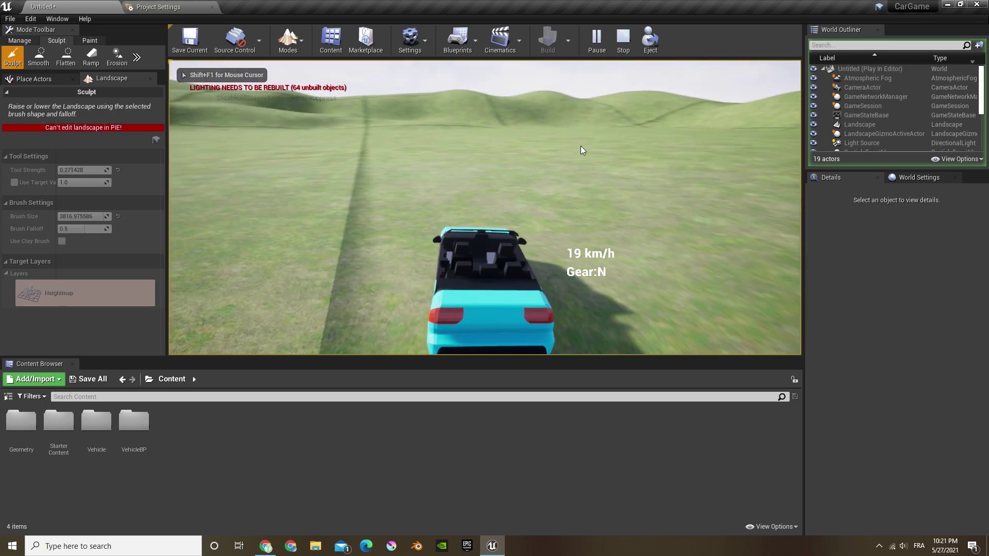
{"action": "key", "text": "Escape"}
- Switch to Foliage mode and open the choices for adding a foliage type
{"action": "right_click_drag", "start_coordinate": [581, 150], "coordinate": [685, 172]}
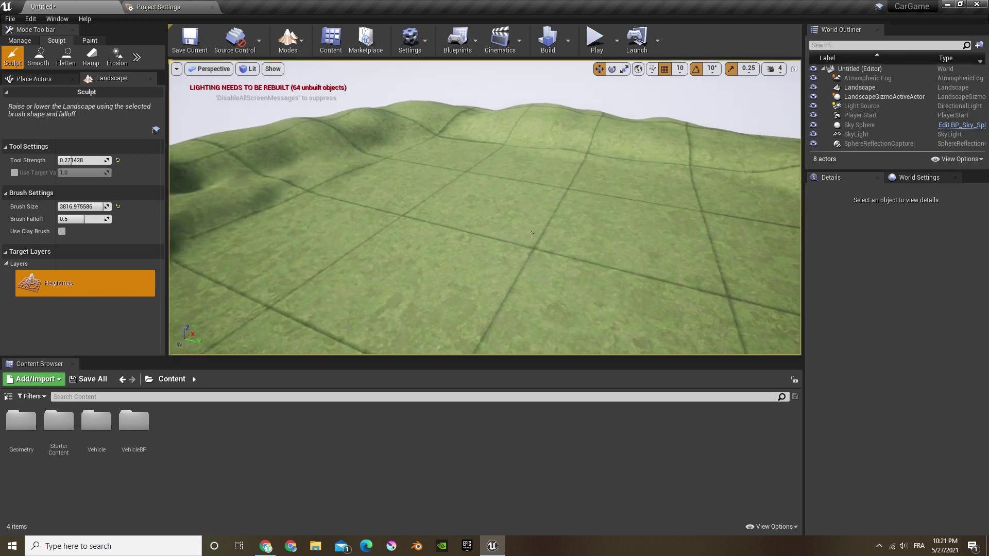
{"action": "mouse_move", "coordinate": [453, 113]}
{"action": "right_mouse_down"}
{"action": "mouse_move", "coordinate": [484, 139]}
{"action": "mouse_move", "coordinate": [546, 113]}
{"action": "right_mouse_up"}
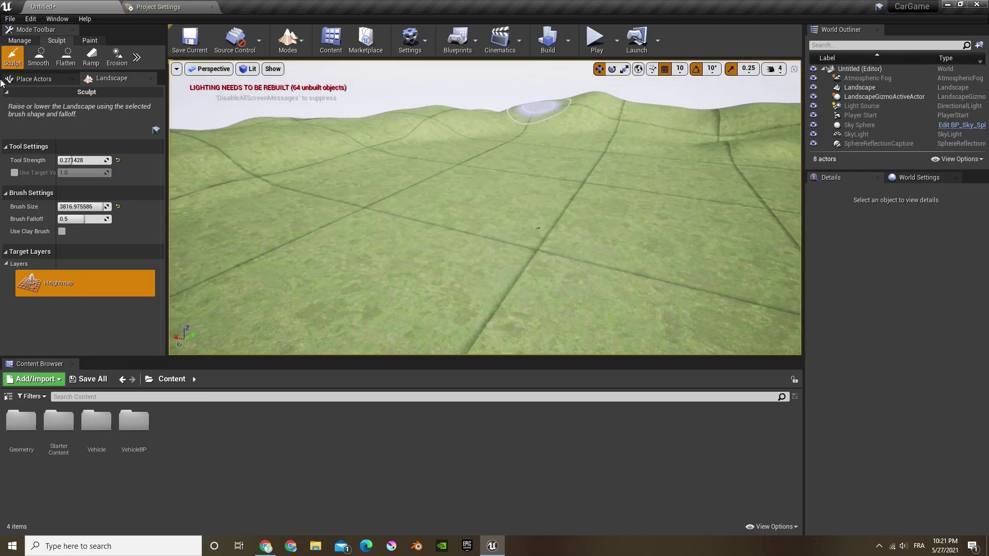
{"action": "left_click", "coordinate": [300, 48]}
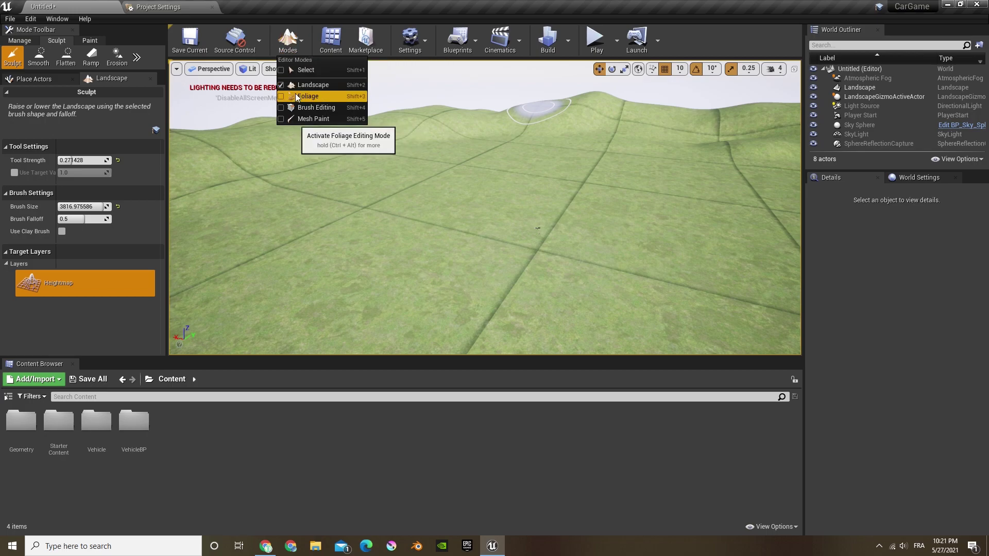
{"action": "left_click", "coordinate": [297, 98]}
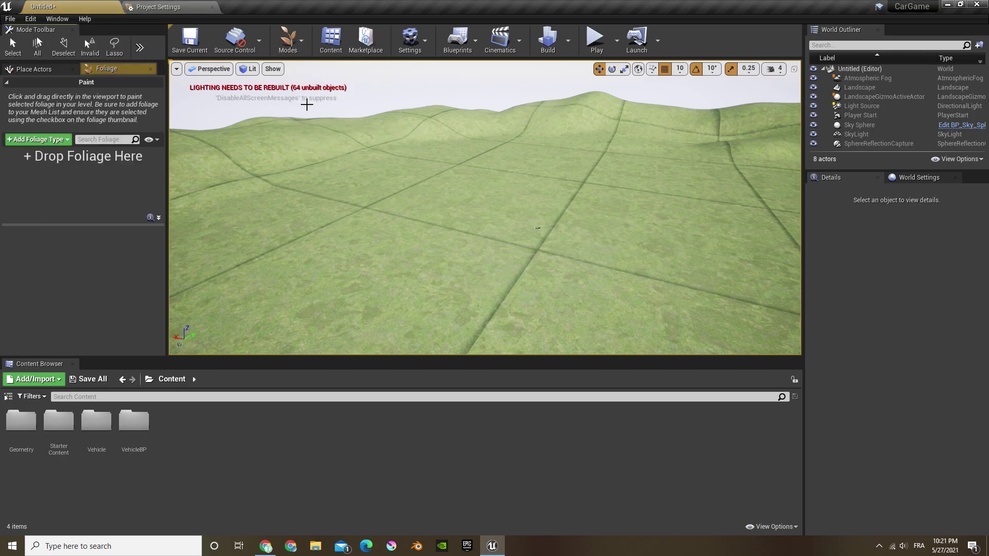
{"action": "left_click", "coordinate": [33, 141]}
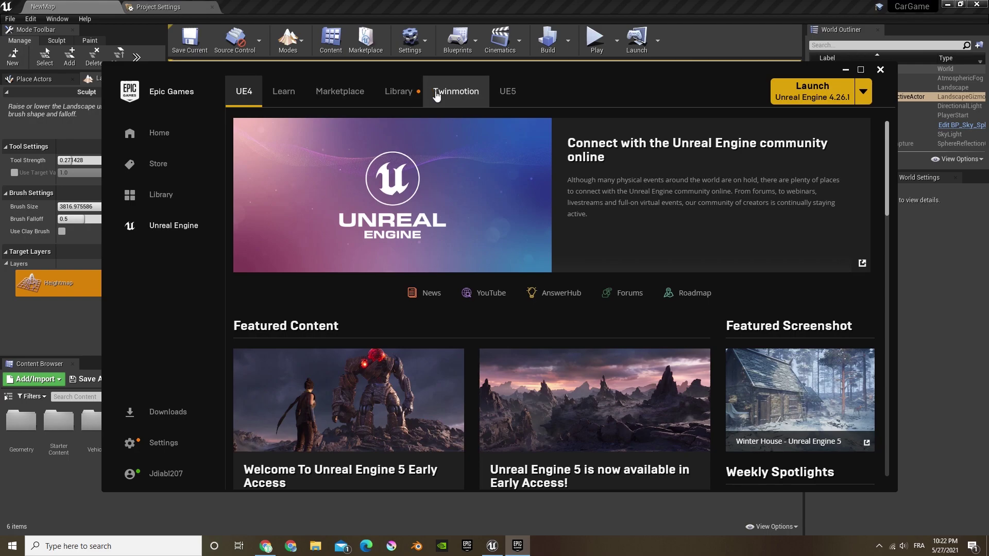
- Switch to the Epic Games Launcher, filter the Marketplace's free products by the Trees tag, and look through the matching packs
{"action": "left_click", "coordinate": [353, 101]}
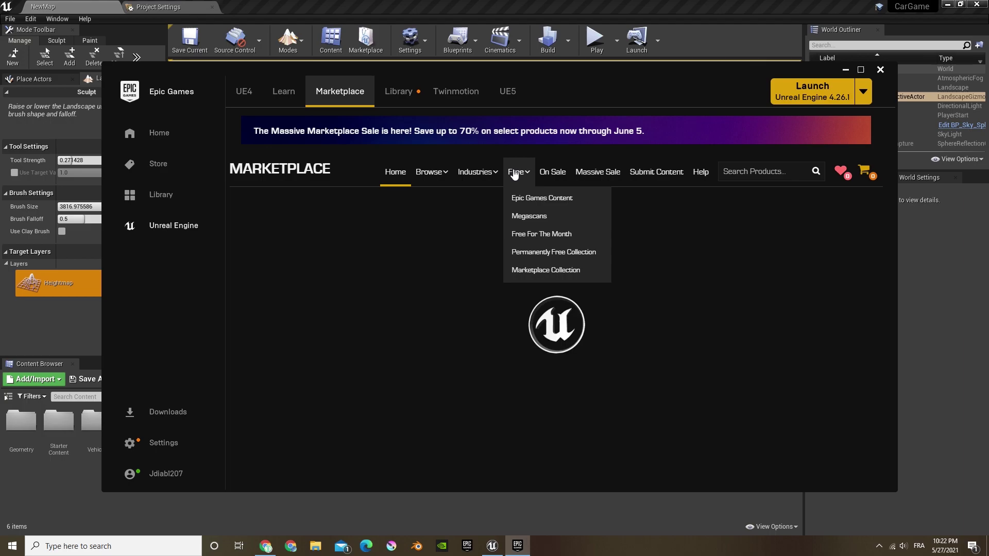
{"action": "left_click", "coordinate": [514, 174]}
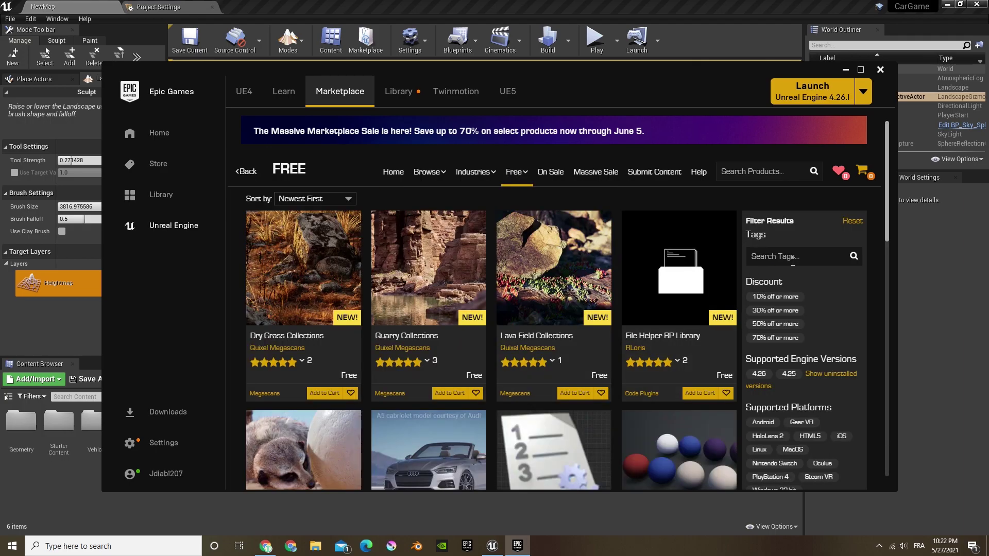
{"action": "left_click", "coordinate": [793, 262]}
{"action": "type", "text": "tree"}
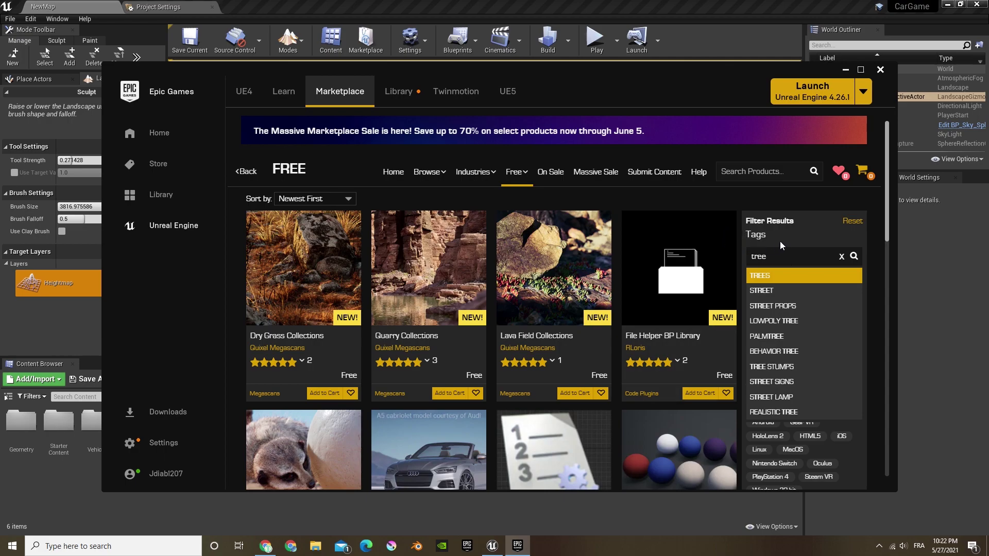
{"action": "left_click", "coordinate": [800, 282]}
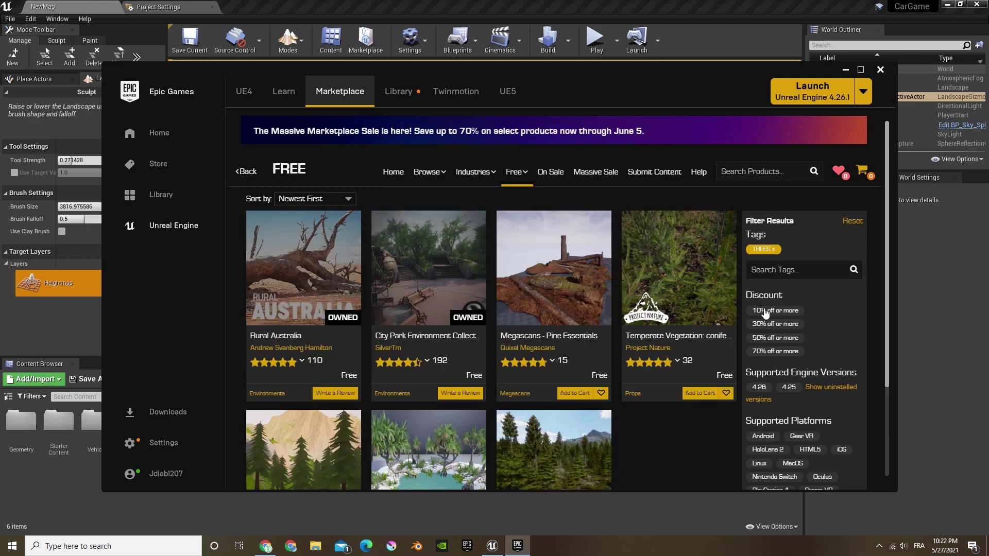
{"action": "scroll", "coordinate": [721, 302], "scroll_direction": "down", "scroll_amount": 2}
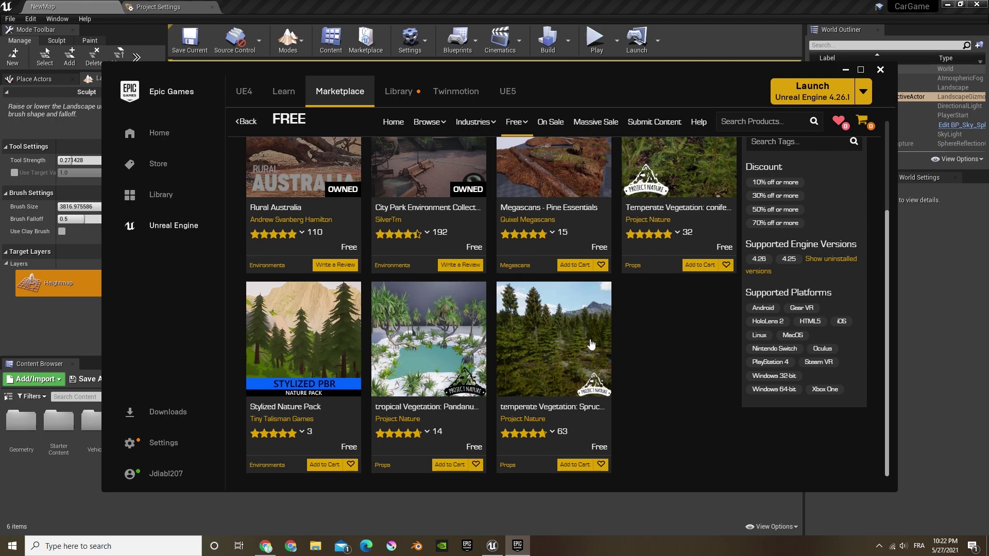
- Add the free temperate vegetation spruce forest pack to the CarGame project, browse its preview images, and leave the product page
{"action": "left_click", "coordinate": [553, 325]}
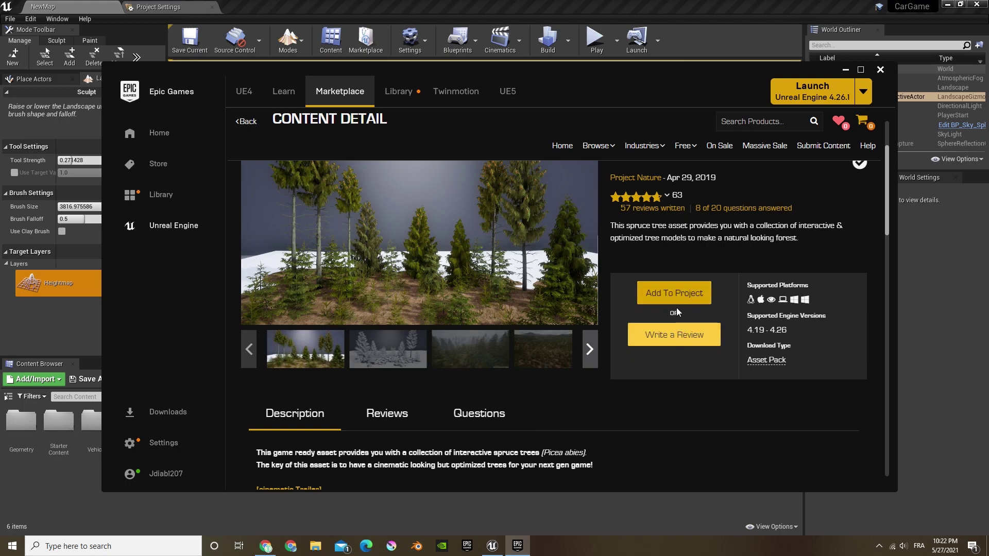
{"action": "left_click", "coordinate": [674, 295]}
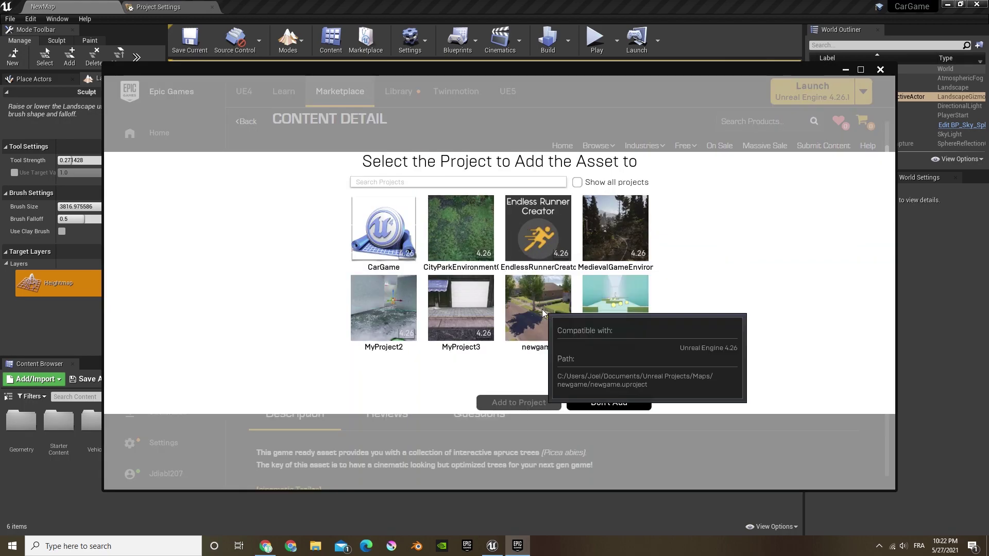
{"action": "left_click", "coordinate": [395, 243]}
{"action": "left_click", "coordinate": [528, 405]}
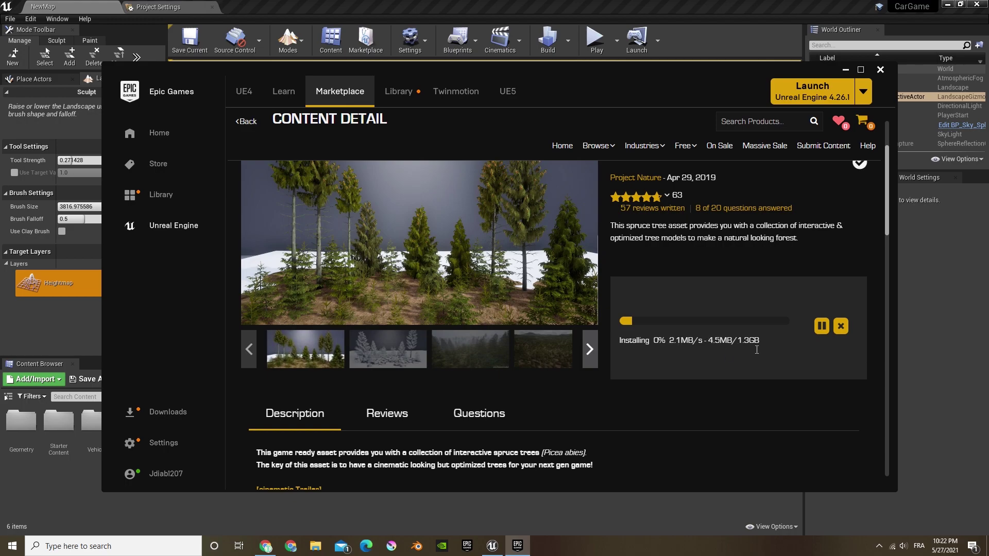
{"action": "left_click", "coordinate": [553, 356]}
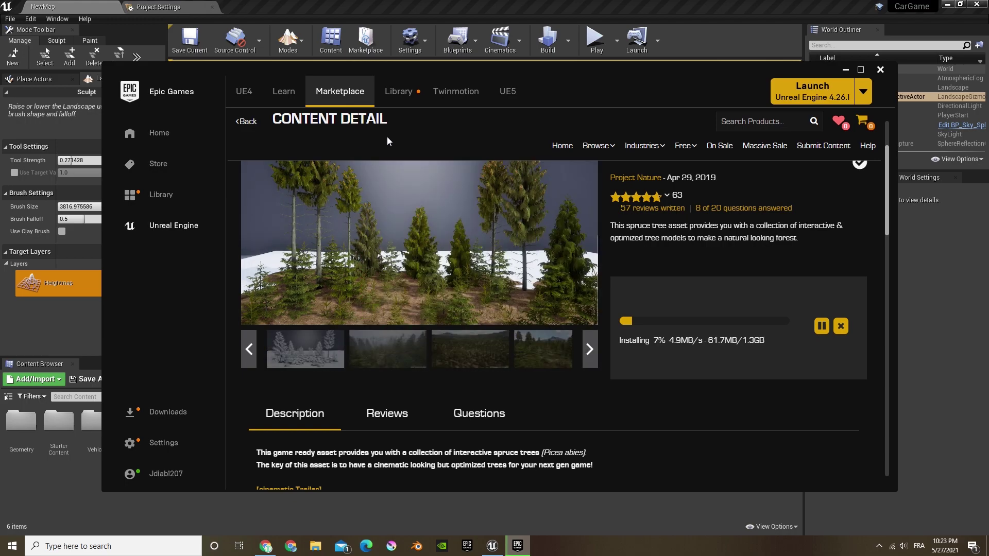
{"action": "left_click", "coordinate": [245, 122]}
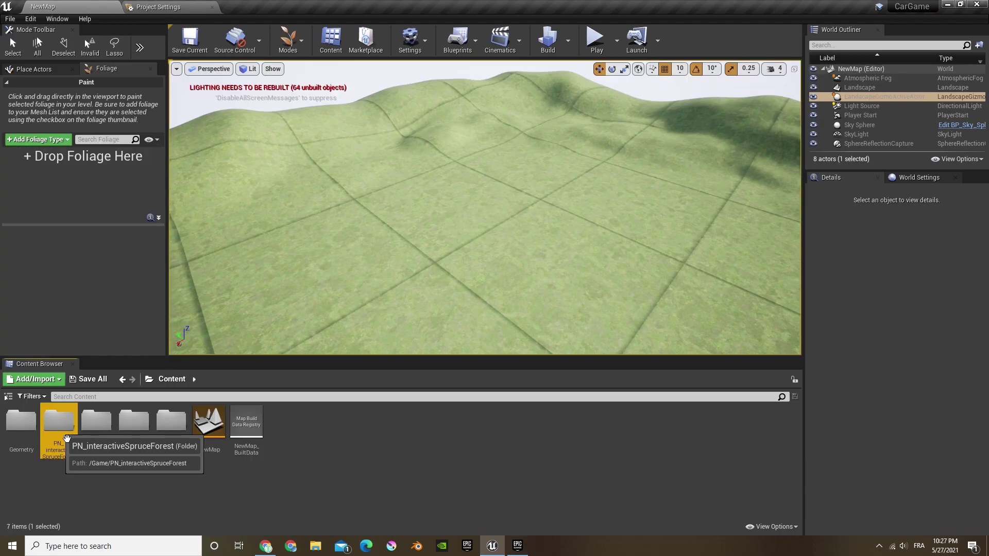
- Open the Meshes/full/high folder of PN_interactiveSpruceForest in the project content
{"action": "double_click", "coordinate": [60, 421]}
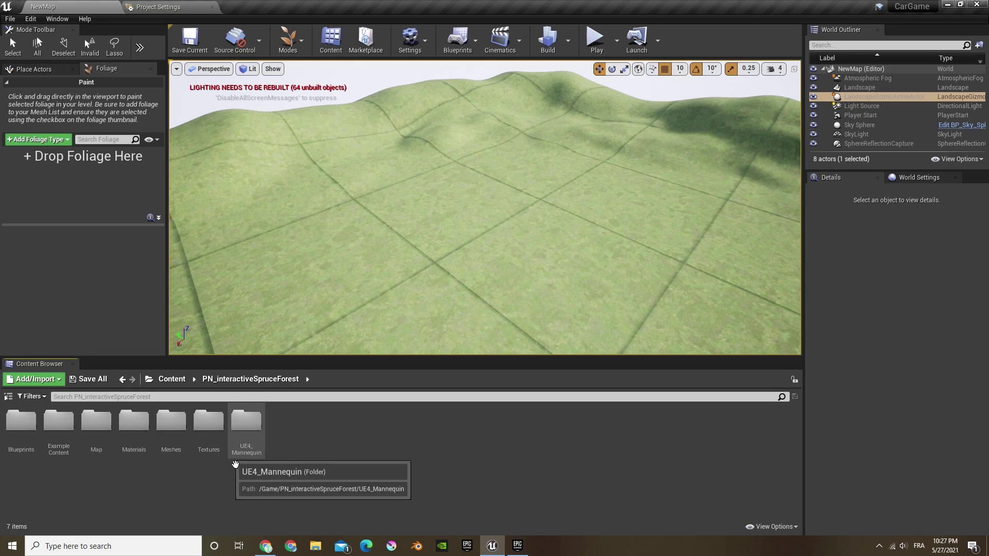
{"action": "double_click", "coordinate": [171, 425]}
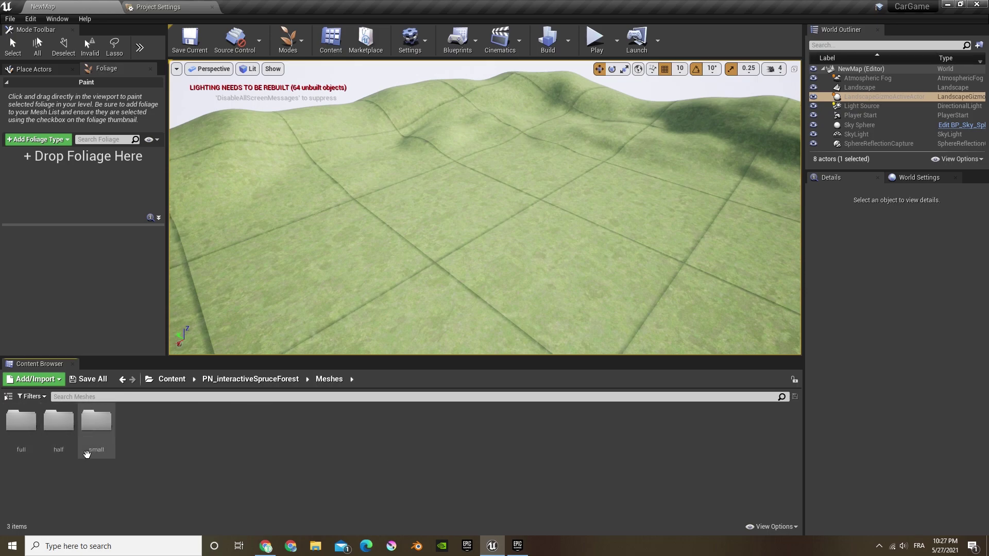
{"action": "double_click", "coordinate": [21, 422]}
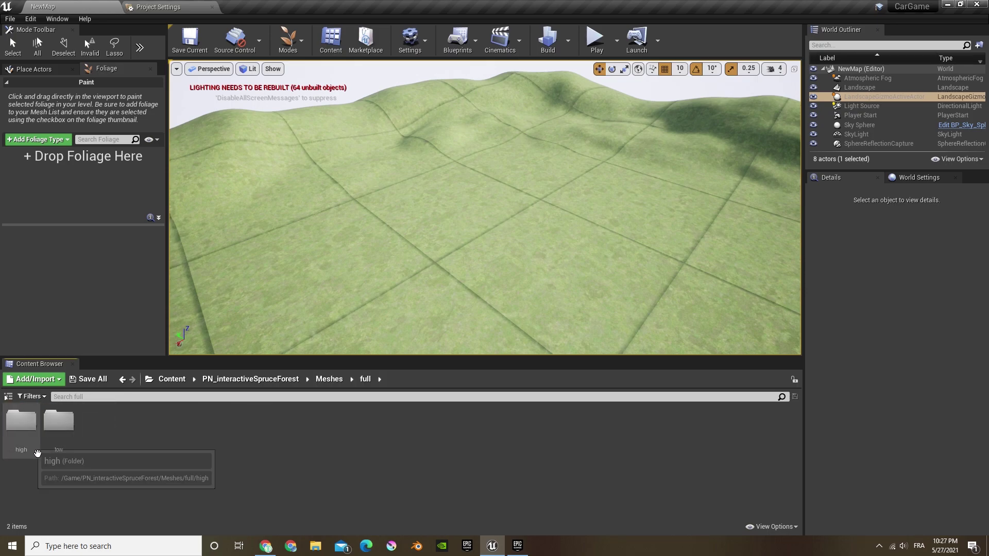
{"action": "double_click", "coordinate": [21, 422]}
- Try spruce_full_01 as a foliage type, and add the spruce_full_02 mesh to the foliage list
{"action": "left_click", "coordinate": [47, 407]}
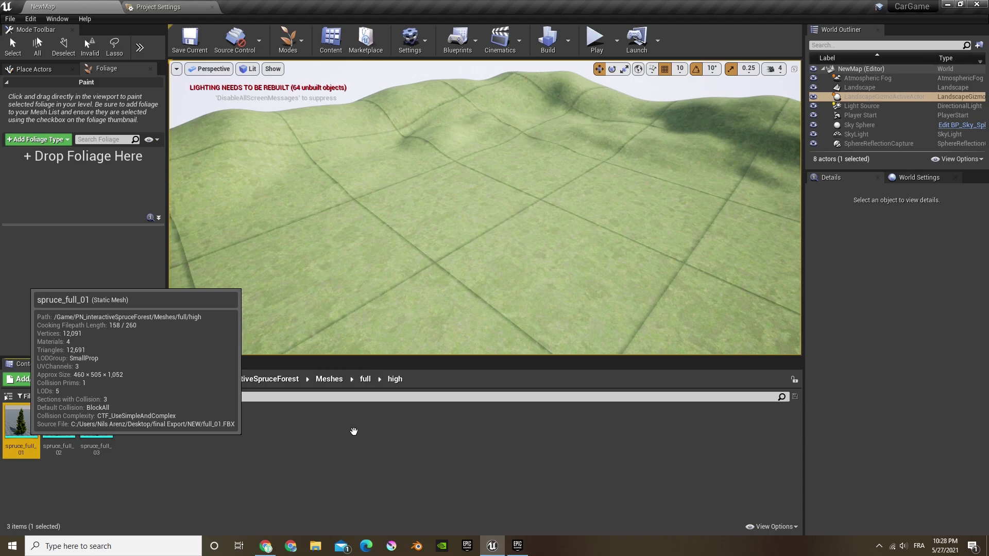
{"action": "left_click_drag", "start_coordinate": [346, 425], "coordinate": [351, 427]}
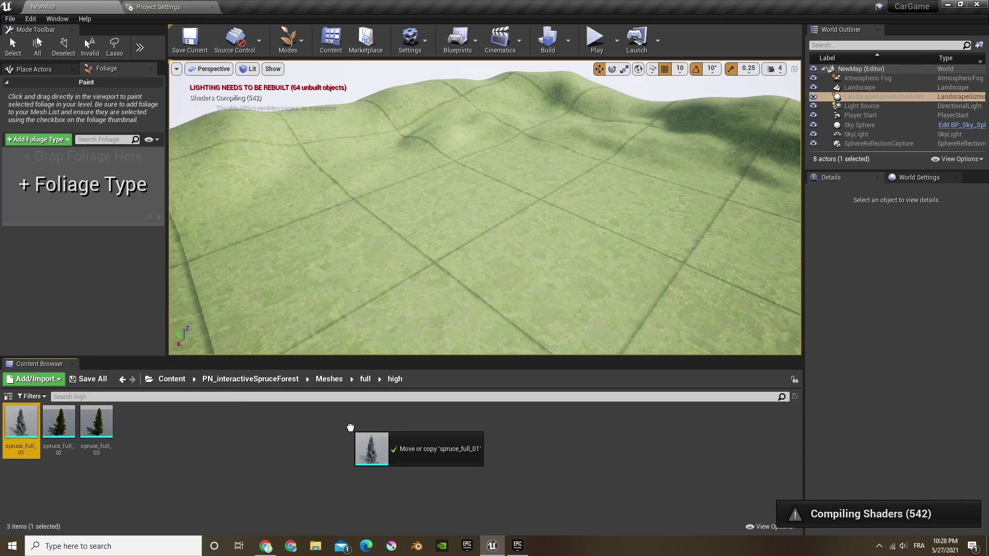
{"action": "left_click_drag", "start_coordinate": [350, 427], "coordinate": [189, 426]}
{"action": "left_click", "coordinate": [200, 438]}
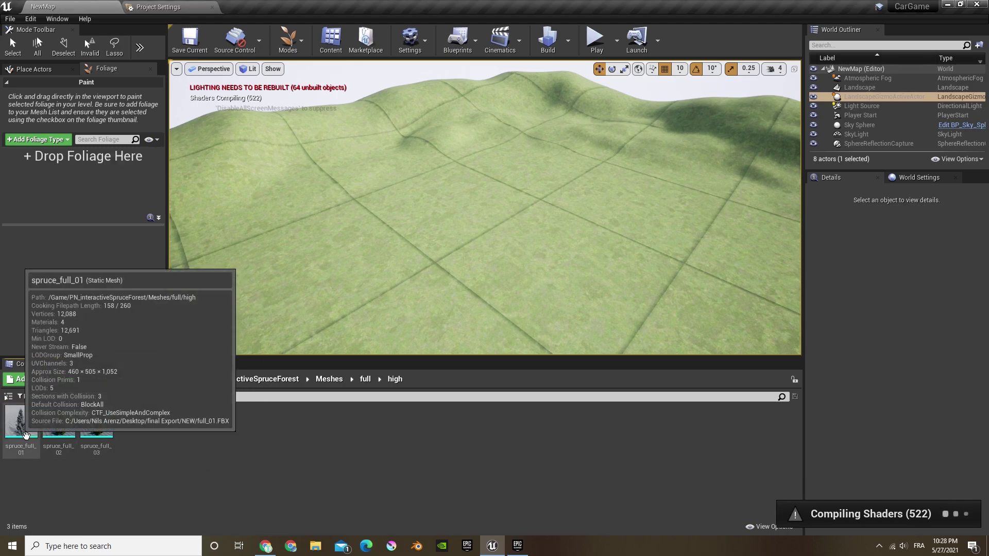
{"action": "left_click_drag", "start_coordinate": [20, 422], "coordinate": [73, 211]}
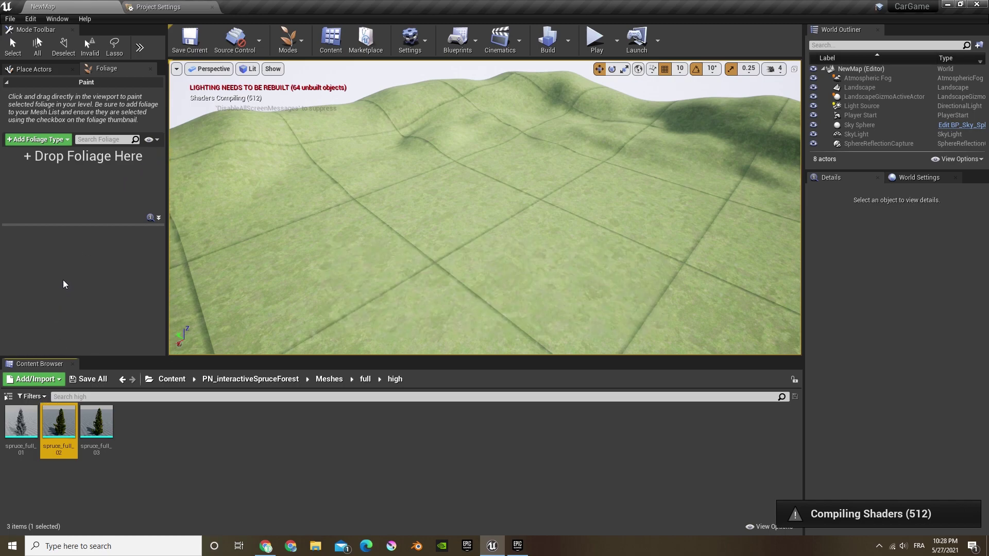
{"action": "left_click_drag", "start_coordinate": [59, 422], "coordinate": [61, 178]}
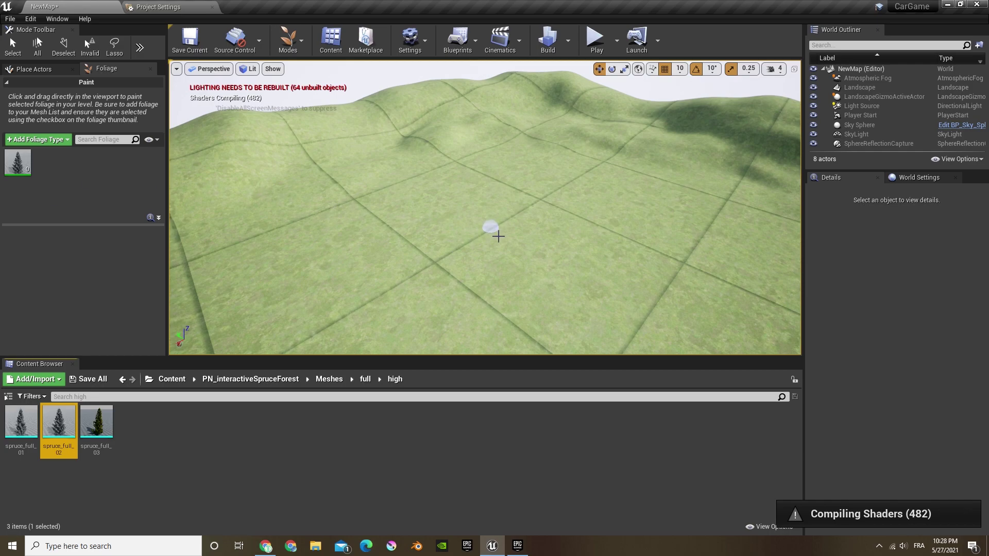
- Search the whole project content for "tree" and clear the search
{"action": "scroll", "coordinate": [498, 236], "scroll_direction": "up", "scroll_amount": 3}
{"action": "left_click", "coordinate": [174, 381]}
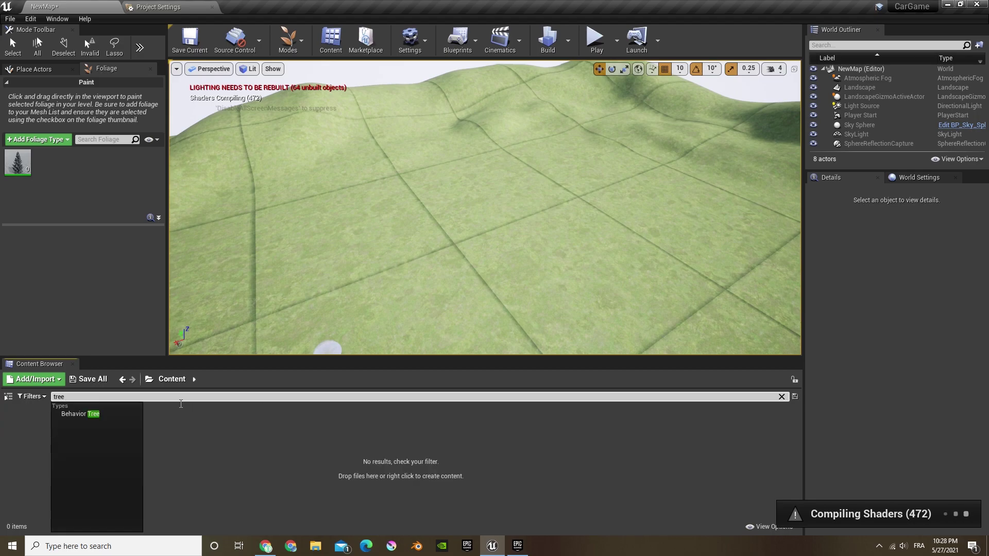
{"action": "left_click", "coordinate": [212, 417]}
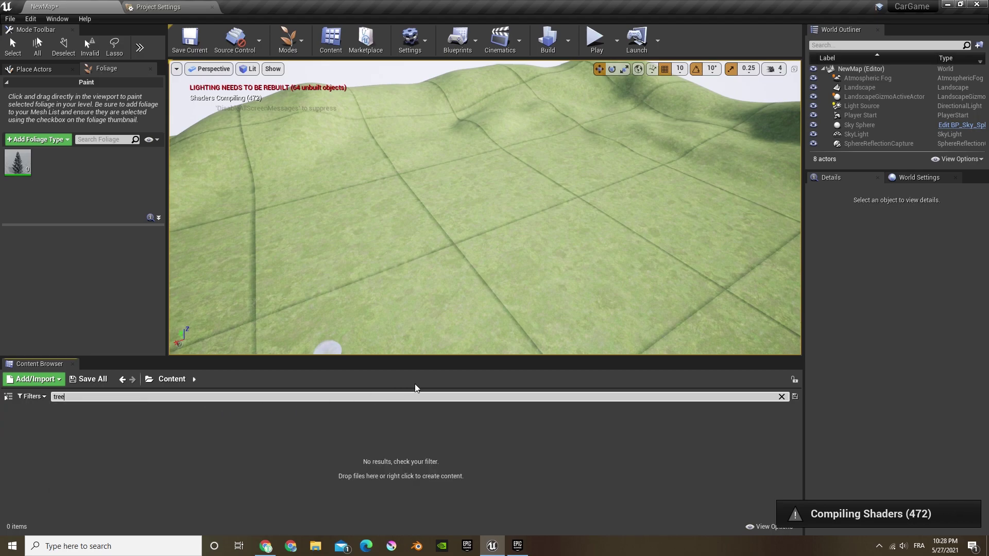
{"action": "left_click", "coordinate": [781, 396]}
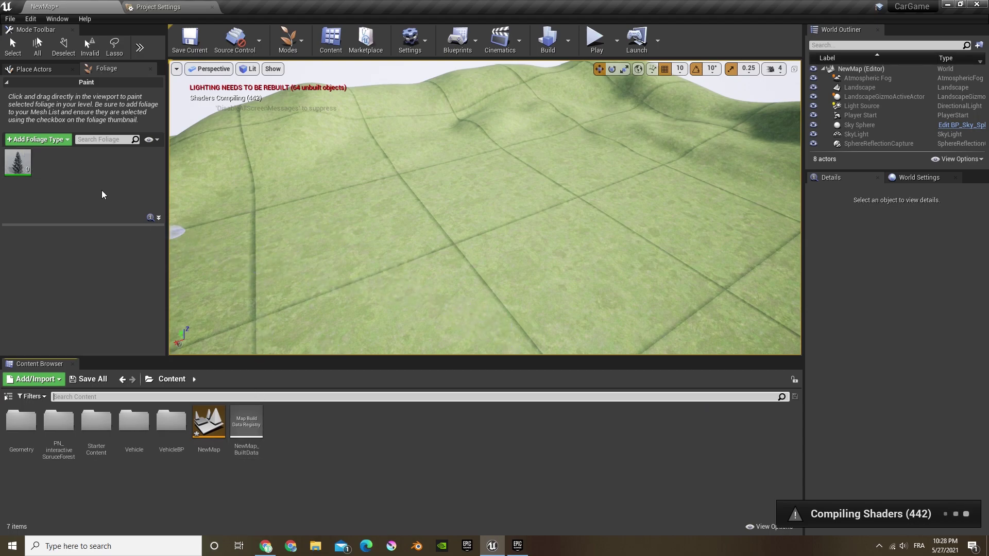
- Paint a trial strip of spruces on the grass at the default density and undo it
{"action": "right_click_drag", "start_coordinate": [473, 251], "coordinate": [535, 152]}
{"action": "mouse_move", "coordinate": [361, 195]}
{"action": "right_mouse_down"}
{"action": "mouse_move", "coordinate": [361, 227]}
{"action": "mouse_move", "coordinate": [425, 212]}
{"action": "right_mouse_up"}
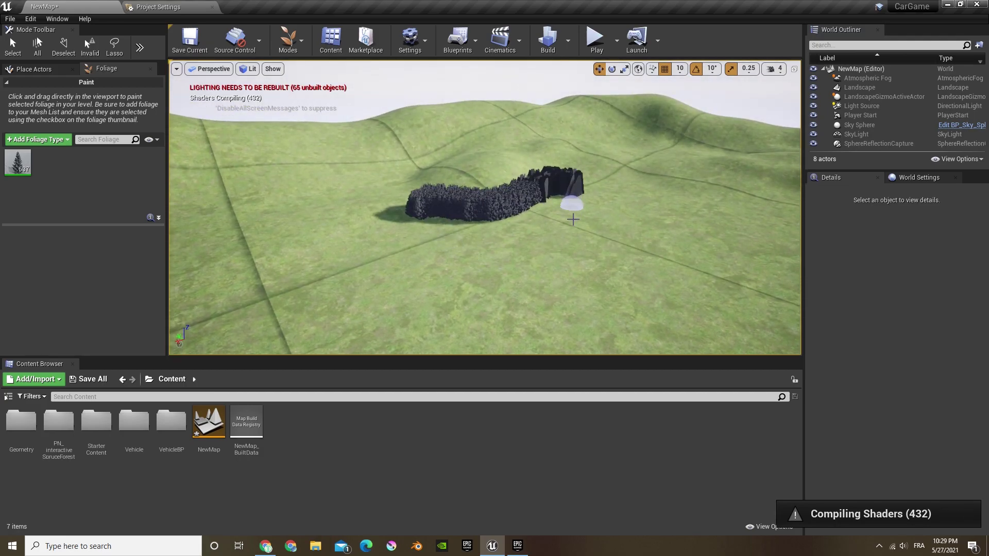
{"action": "key", "text": "w"}
{"action": "mouse_move", "coordinate": [573, 219]}
{"action": "right_mouse_down"}
{"action": "mouse_move", "coordinate": [564, 216]}
{"action": "mouse_move", "coordinate": [600, 219]}
{"action": "mouse_move", "coordinate": [534, 233]}
{"action": "mouse_move", "coordinate": [493, 217]}
{"action": "right_mouse_up"}
{"action": "key", "text": "ctrl+z"}
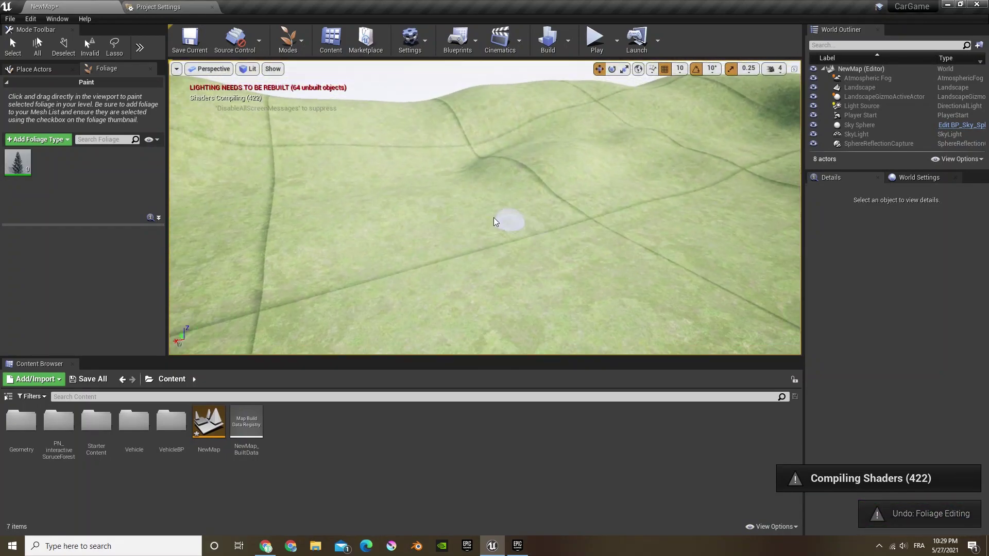
- Lower the foliage paint density to 0.04, test it with a stroke of spruces, and undo the stroke
{"action": "left_click", "coordinate": [139, 48]}
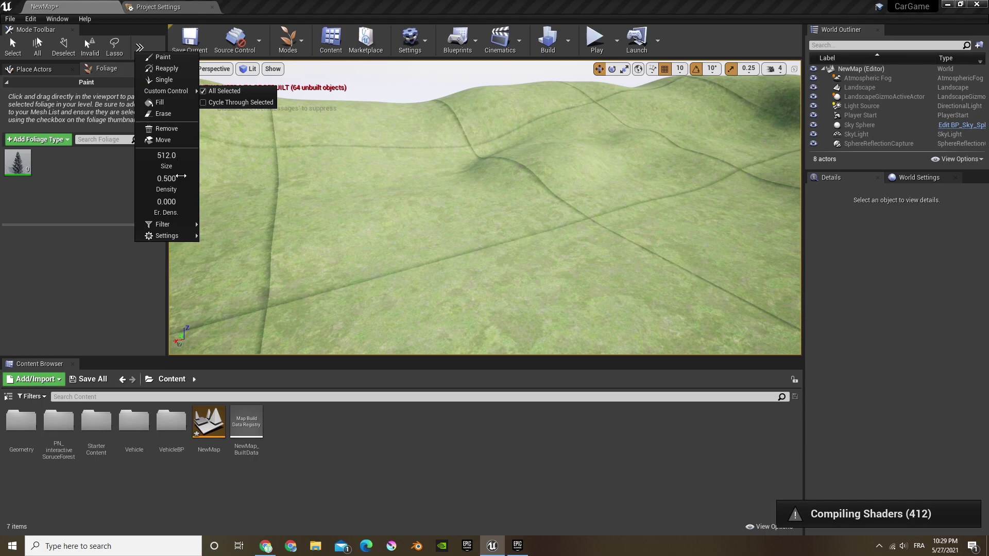
{"action": "left_click_drag", "start_coordinate": [181, 176], "coordinate": [174, 176]}
{"action": "left_click_drag", "start_coordinate": [362, 203], "coordinate": [424, 232]}
{"action": "key", "text": "ctrl+z"}
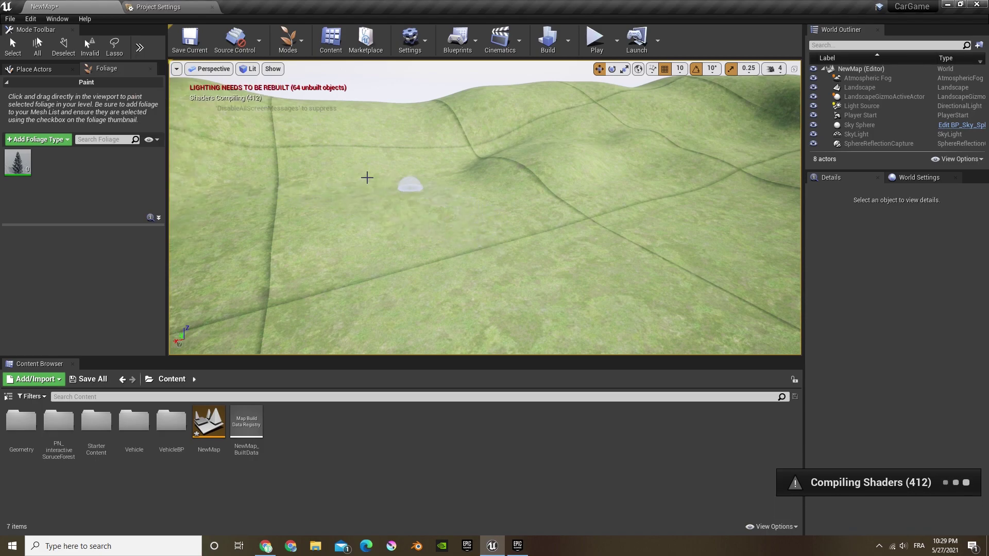
{"action": "key", "text": "ctrl+z"}
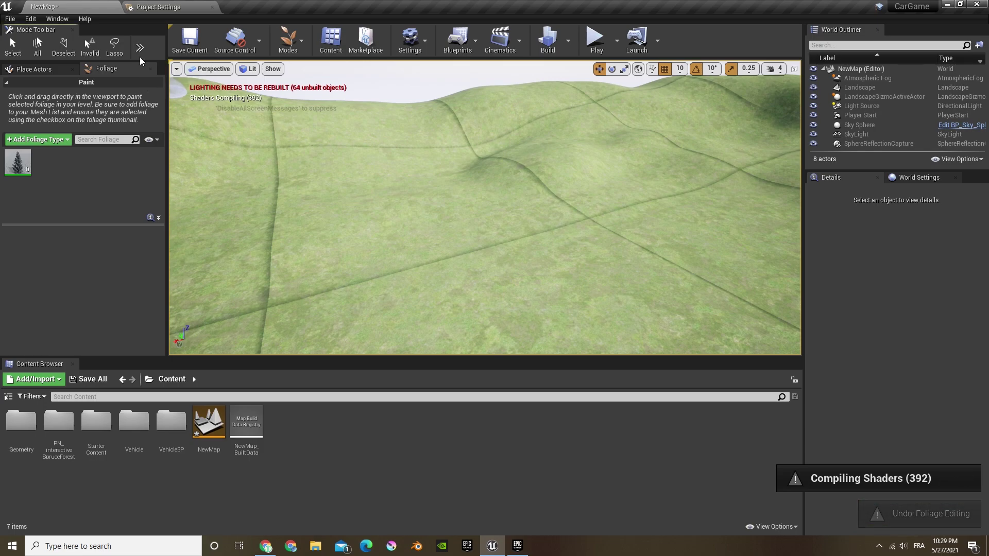
- Reduce the foliage paint density to 0.01, test it with a stroke across the grass, and undo the stroke
{"action": "left_click", "coordinate": [140, 54]}
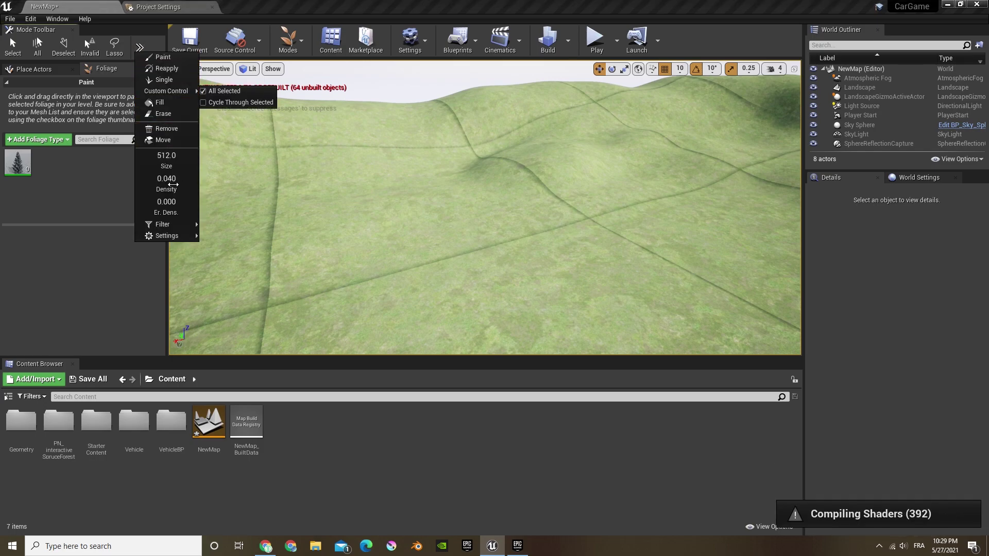
{"action": "left_click_drag", "start_coordinate": [412, 226], "coordinate": [701, 222]}
{"action": "key", "text": "ctrl+z"}
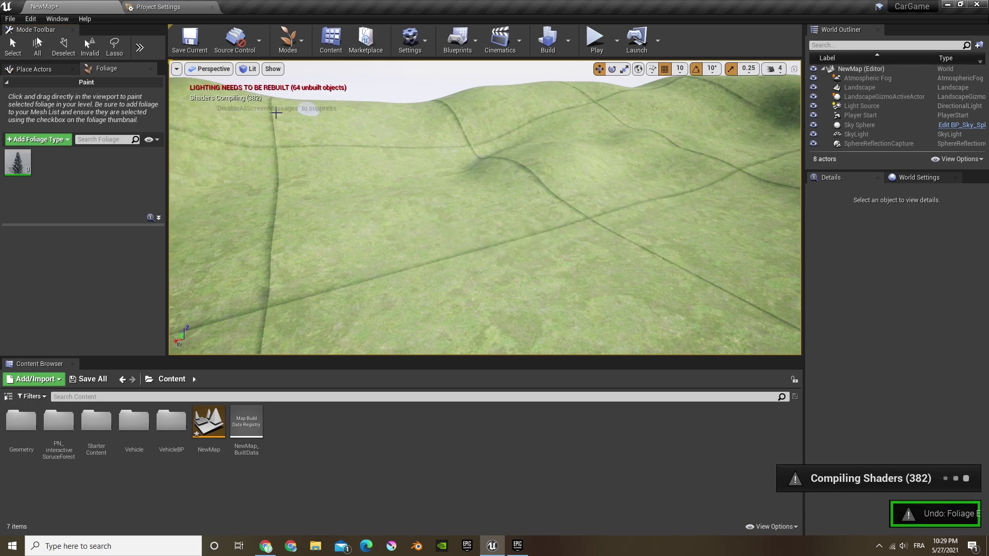
- Shrink the foliage brush, paint scattered spruces across the valley and nearby slopes, and undo the last stroke
{"action": "left_click", "coordinate": [140, 48]}
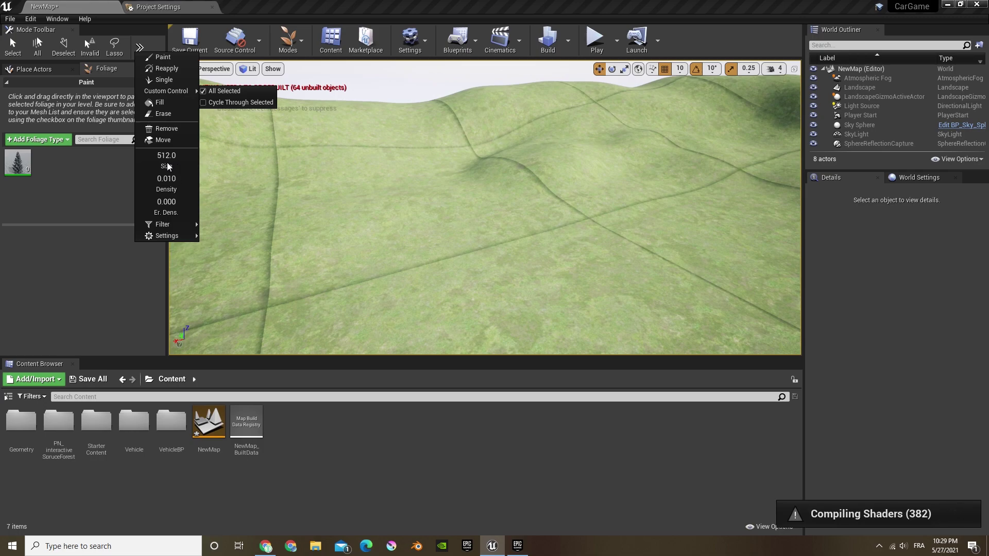
{"action": "left_click_drag", "start_coordinate": [167, 160], "coordinate": [136, 160]}
{"action": "left_click_drag", "start_coordinate": [305, 213], "coordinate": [382, 239]}
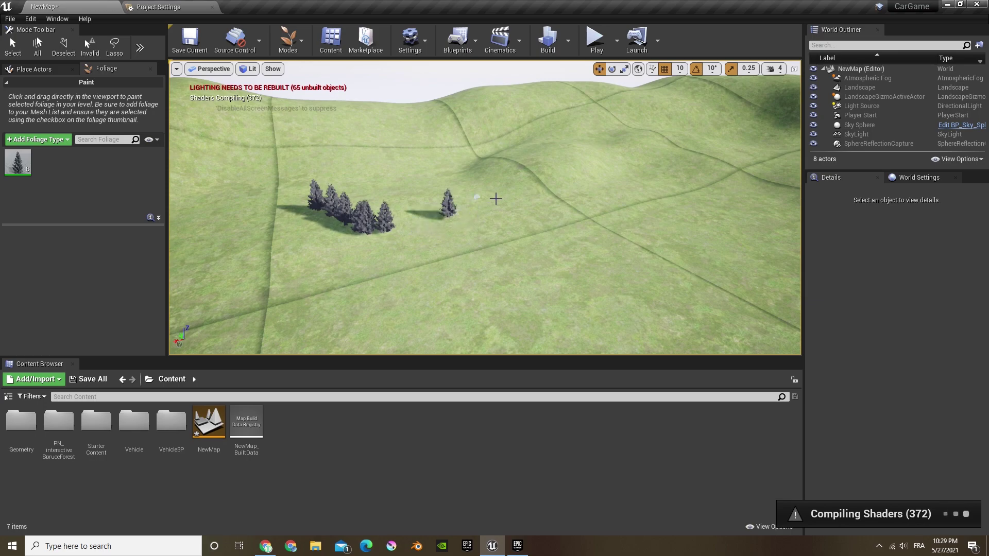
{"action": "left_click_drag", "start_coordinate": [496, 198], "coordinate": [600, 234]}
{"action": "left_click_drag", "start_coordinate": [684, 155], "coordinate": [547, 134]}
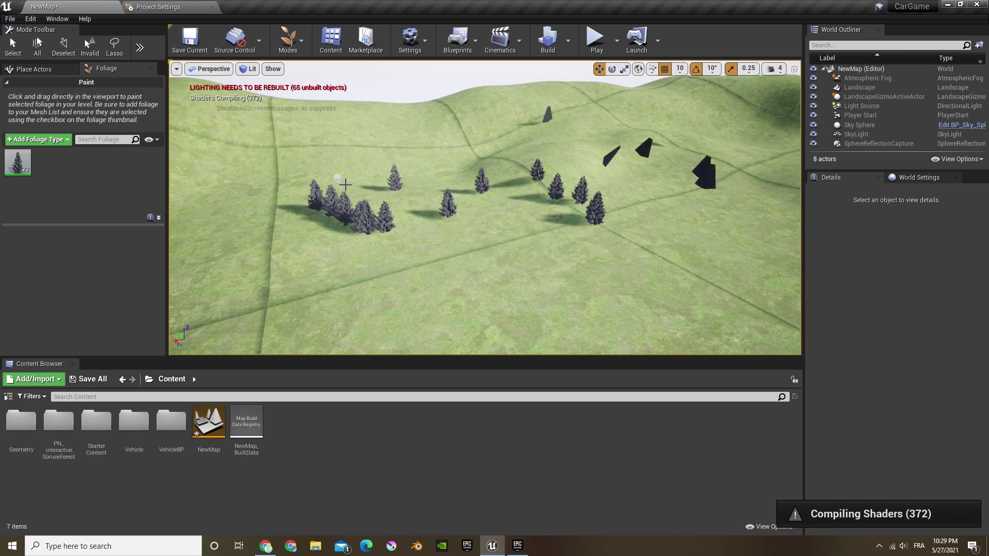
{"action": "left_click_drag", "start_coordinate": [232, 261], "coordinate": [257, 174]}
{"action": "left_click", "coordinate": [371, 279]}
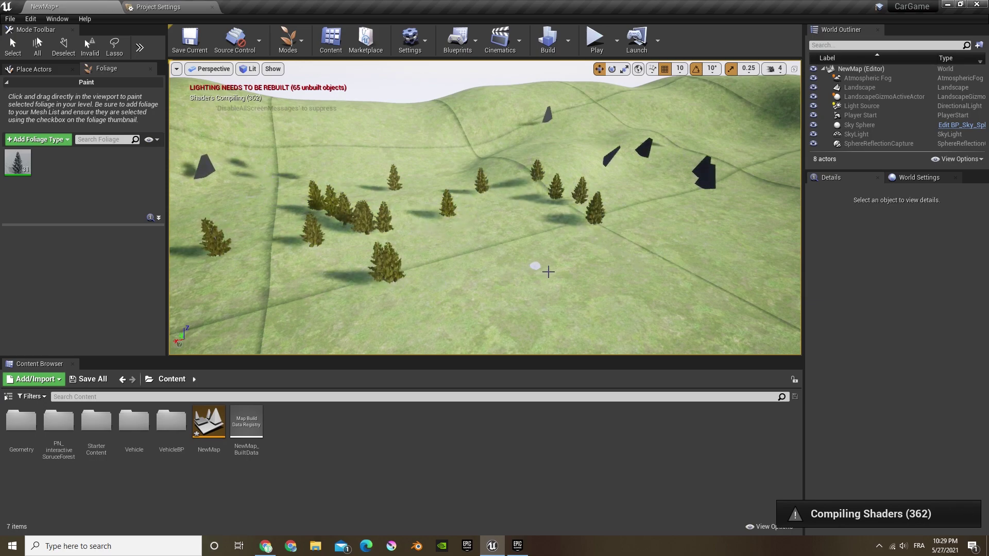
{"action": "key", "text": "ctrl+z"}
- Scatter more individual spruces over the surrounding hills and the open ground between them
{"action": "mouse_move", "coordinate": [558, 241]}
{"action": "right_mouse_down"}
{"action": "mouse_move", "coordinate": [602, 242]}
{"action": "mouse_move", "coordinate": [438, 221]}
{"action": "right_mouse_up"}
{"action": "left_click_drag", "start_coordinate": [592, 219], "coordinate": [407, 200]}
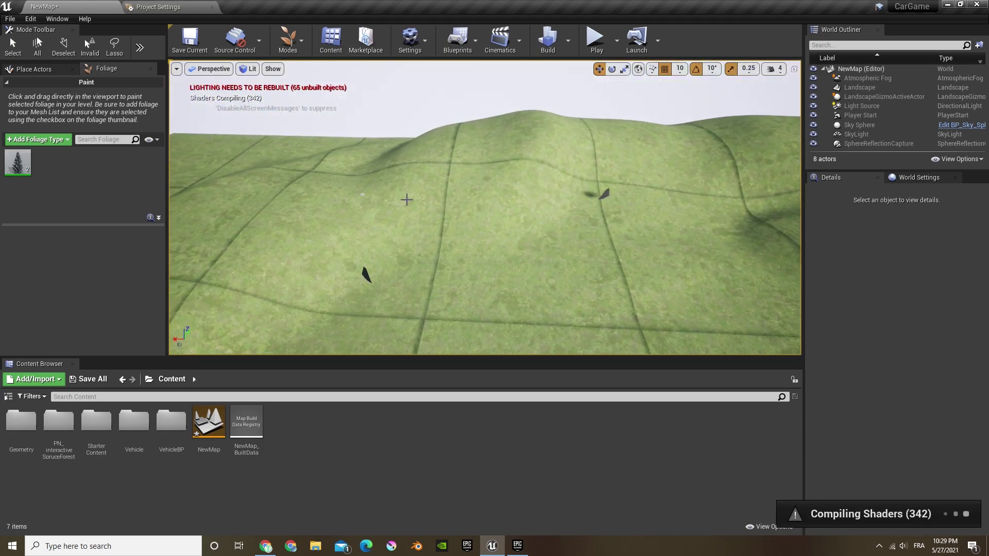
{"action": "left_click_drag", "start_coordinate": [667, 324], "coordinate": [710, 288]}
{"action": "mouse_move", "coordinate": [711, 288]}
{"action": "right_mouse_down"}
{"action": "mouse_move", "coordinate": [566, 242]}
{"action": "mouse_move", "coordinate": [262, 188]}
{"action": "right_mouse_up"}
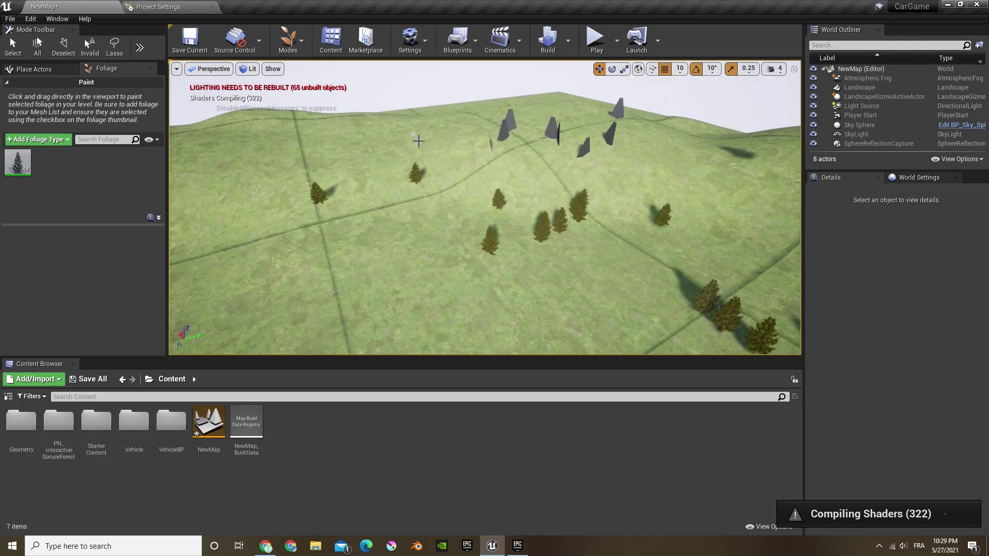
{"action": "left_click", "coordinate": [263, 146]}
{"action": "left_click", "coordinate": [451, 207]}
{"action": "right_click_drag", "start_coordinate": [452, 207], "coordinate": [648, 219]}
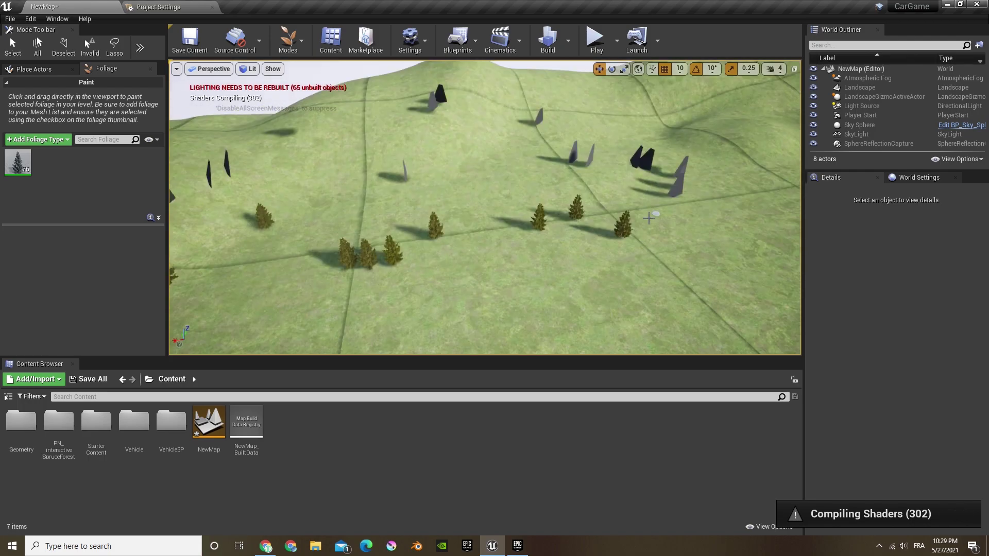
{"action": "left_click", "coordinate": [346, 103]}
{"action": "right_click_drag", "start_coordinate": [346, 103], "coordinate": [623, 133]}
{"action": "left_click", "coordinate": [501, 133]}
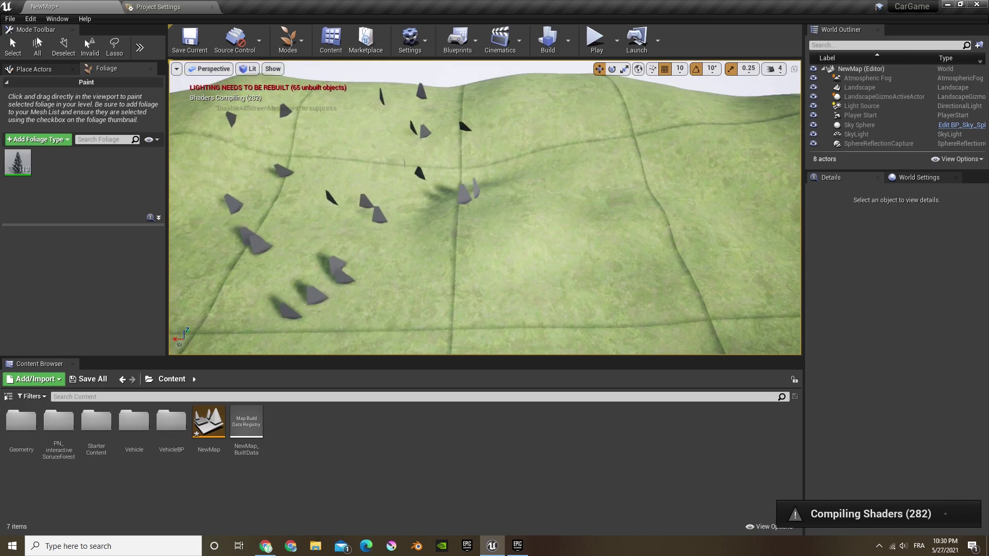
{"action": "right_click_drag", "start_coordinate": [457, 115], "coordinate": [433, 253]}
{"action": "left_click", "coordinate": [433, 252]}
{"action": "left_click", "coordinate": [700, 227]}
{"action": "right_click_drag", "start_coordinate": [699, 227], "coordinate": [447, 329]}
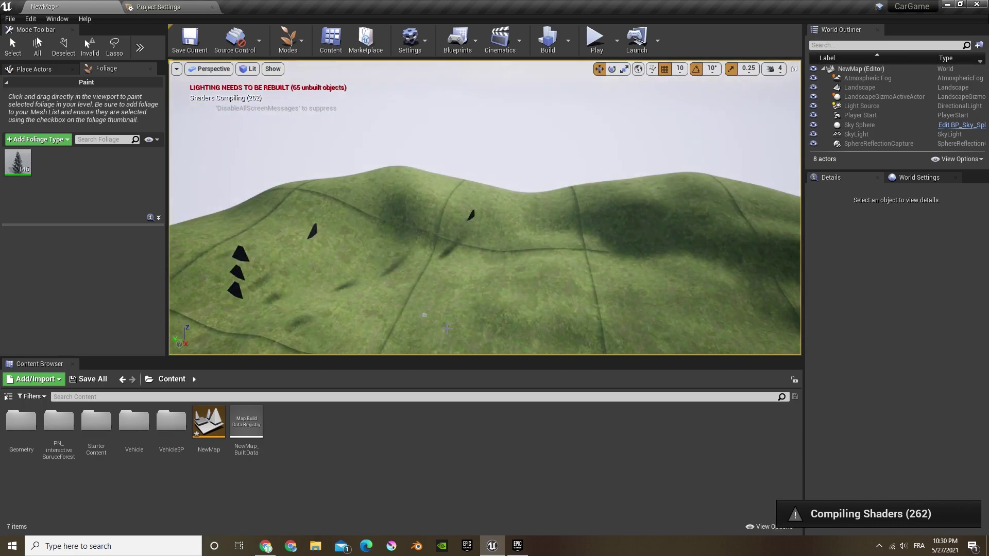
{"action": "right_click_drag", "start_coordinate": [400, 222], "coordinate": [520, 242]}
{"action": "left_click", "coordinate": [400, 222]}
{"action": "mouse_move", "coordinate": [400, 222]}
{"action": "right_mouse_down"}
{"action": "mouse_move", "coordinate": [268, 226]}
{"action": "mouse_move", "coordinate": [206, 212]}
{"action": "right_mouse_up"}
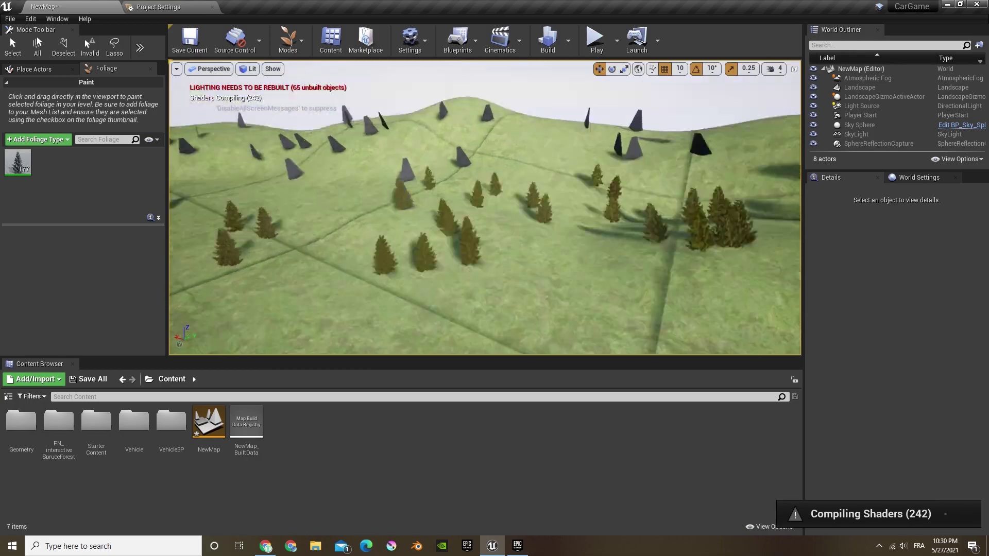
- Add the spruce_full_01_low mesh from PN_interactiveSpruceForest > Meshes > full > low as a foliage type and make it the active one
{"action": "key", "text": "w"}
{"action": "mouse_move", "coordinate": [214, 328]}
{"action": "right_mouse_down"}
{"action": "mouse_move", "coordinate": [242, 348]}
{"action": "mouse_move", "coordinate": [227, 314]}
{"action": "mouse_move", "coordinate": [247, 327]}
{"action": "mouse_move", "coordinate": [214, 327]}
{"action": "right_mouse_up"}
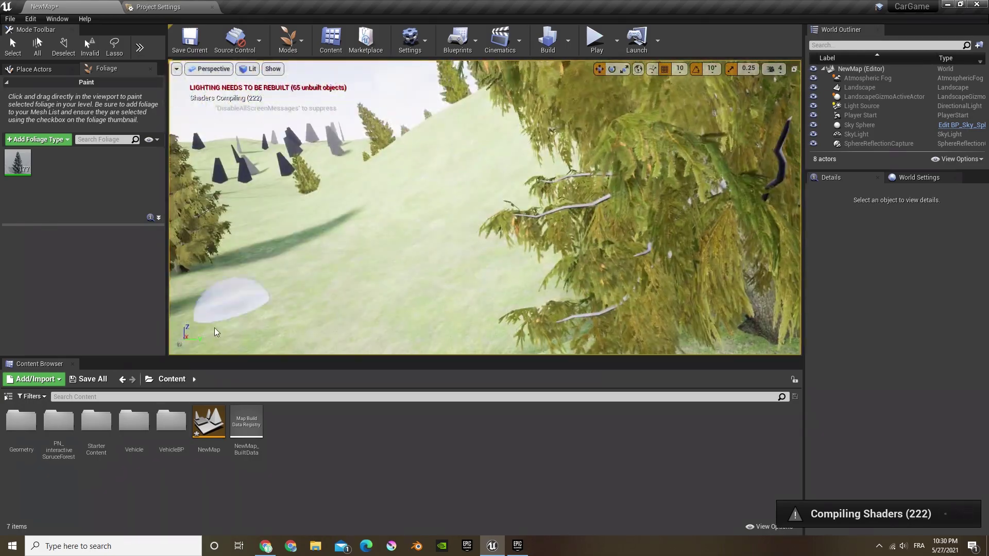
{"action": "double_click", "coordinate": [58, 427]}
{"action": "double_click", "coordinate": [171, 427]}
{"action": "double_click", "coordinate": [100, 438]}
{"action": "double_click", "coordinate": [61, 432]}
{"action": "left_click", "coordinate": [21, 428]}
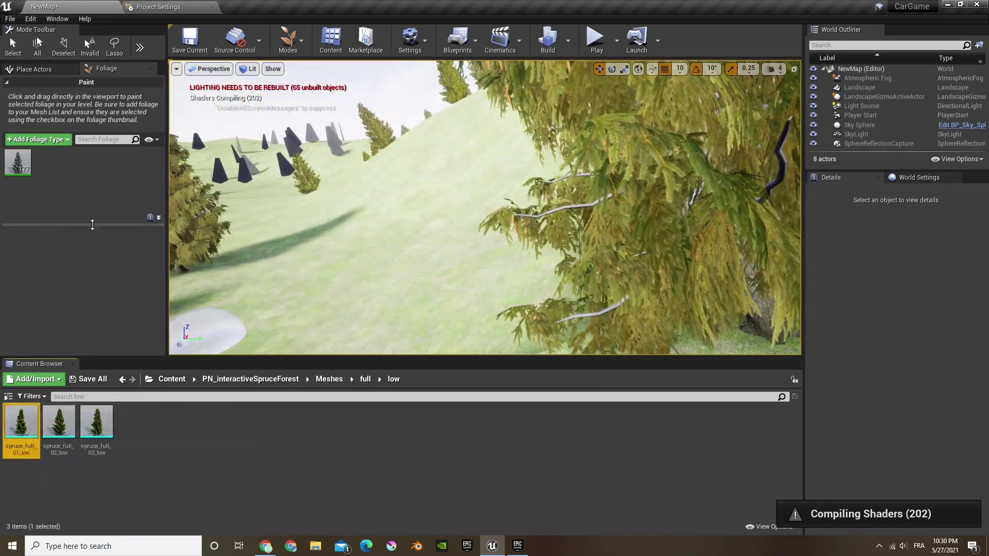
{"action": "left_click_drag", "start_coordinate": [92, 225], "coordinate": [62, 178]}
{"action": "left_click", "coordinate": [42, 156]}
- Paint spruce_full_01_low trees across the valley slopes and the neighbouring hills
{"action": "right_click_drag", "start_coordinate": [407, 257], "coordinate": [557, 260]}
{"action": "left_click", "coordinate": [407, 257]}
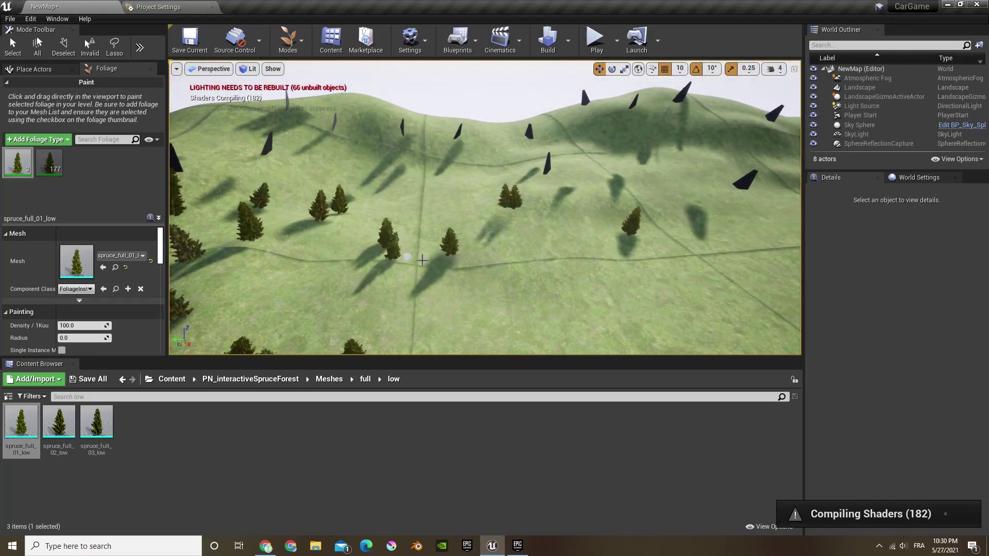
{"action": "left_click_drag", "start_coordinate": [422, 261], "coordinate": [618, 173]}
{"action": "mouse_move", "coordinate": [619, 173]}
{"action": "right_mouse_down"}
{"action": "mouse_move", "coordinate": [670, 195]}
{"action": "mouse_move", "coordinate": [680, 216]}
{"action": "right_mouse_up"}
{"action": "mouse_move", "coordinate": [631, 183]}
{"action": "left_mouse_down"}
{"action": "mouse_move", "coordinate": [594, 108]}
{"action": "mouse_move", "coordinate": [451, 192]}
{"action": "left_mouse_up"}
{"action": "mouse_move", "coordinate": [401, 166]}
{"action": "right_mouse_down"}
{"action": "mouse_move", "coordinate": [464, 134]}
{"action": "mouse_move", "coordinate": [556, 170]}
{"action": "right_mouse_up"}
{"action": "left_click_drag", "start_coordinate": [515, 154], "coordinate": [510, 312]}
{"action": "left_click_drag", "start_coordinate": [587, 155], "coordinate": [624, 258]}
{"action": "right_click_drag", "start_coordinate": [625, 258], "coordinate": [746, 227]}
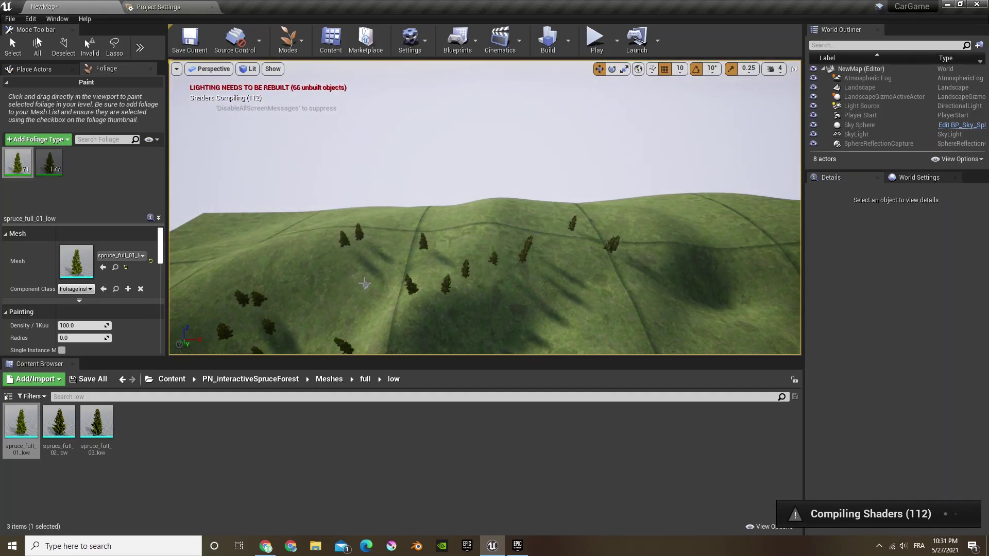
{"action": "right_click_drag", "start_coordinate": [523, 228], "coordinate": [566, 278]}
- Play the level, drive the car up to the spruces on the hills, and stop the session
{"action": "left_click", "coordinate": [596, 40]}
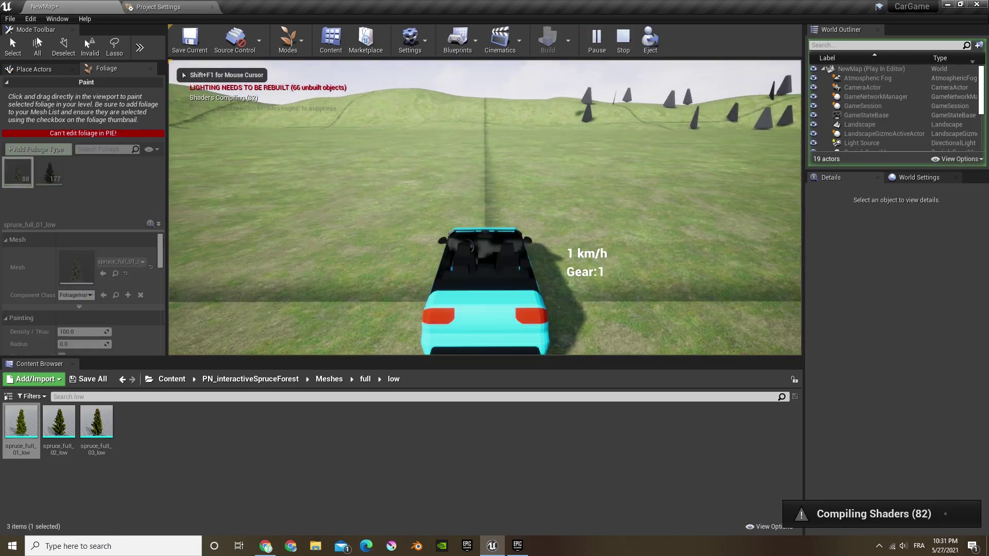
{"action": "key", "text": "w"}
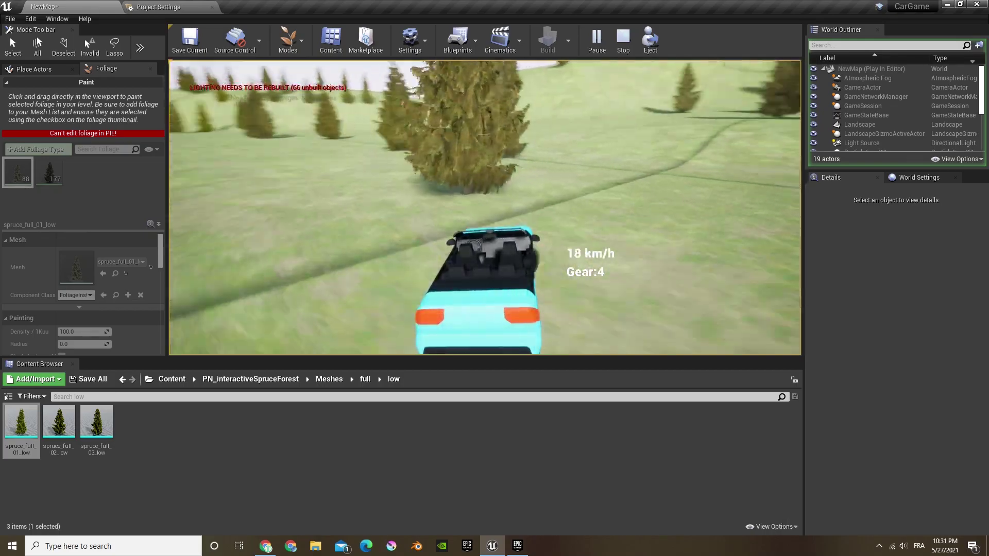
{"action": "key", "text": "Escape"}
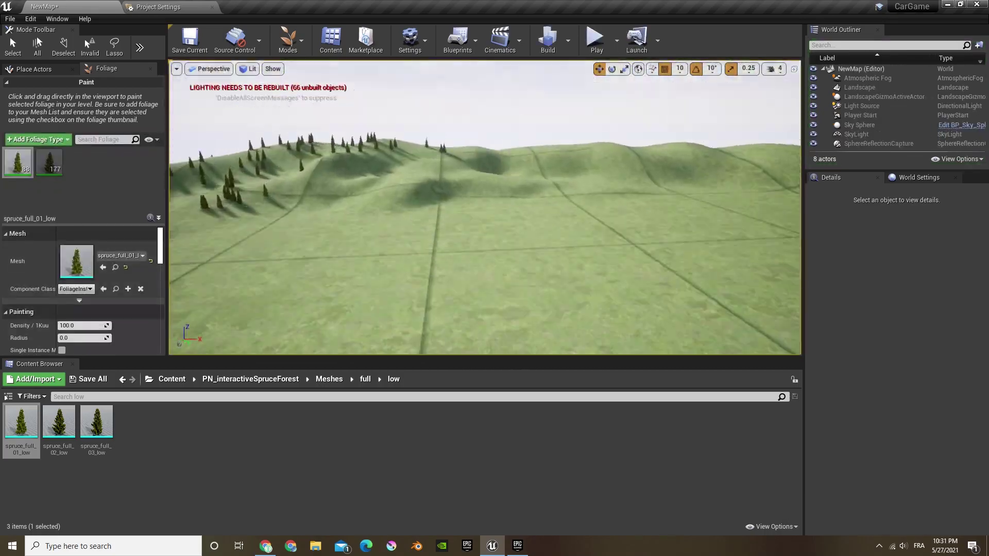
- Paint denser bands of spruce_full_01_low trees along the bare hills surrounding the flat ground
{"action": "left_click", "coordinate": [140, 48]}
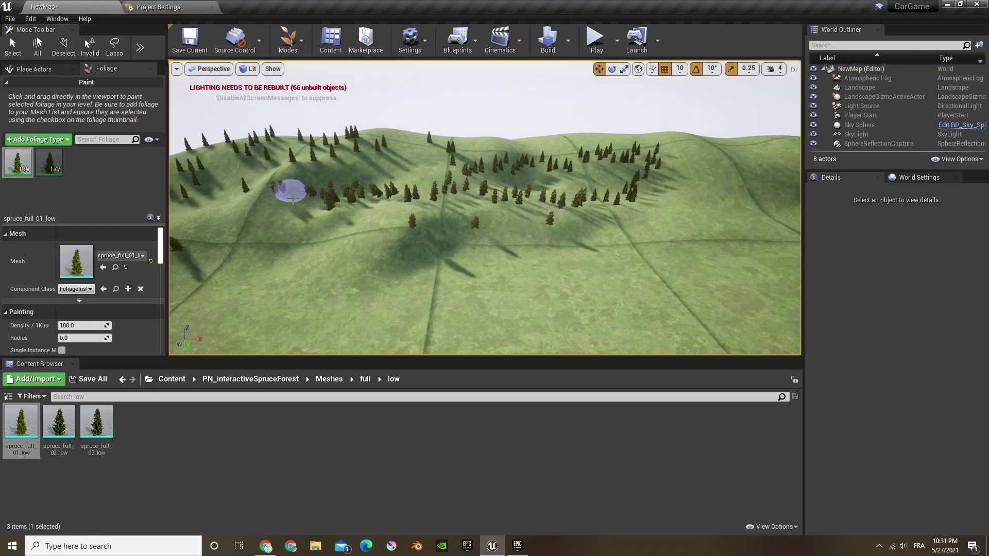
{"action": "left_click_drag", "start_coordinate": [289, 192], "coordinate": [192, 234]}
{"action": "right_click_drag", "start_coordinate": [312, 228], "coordinate": [425, 180]}
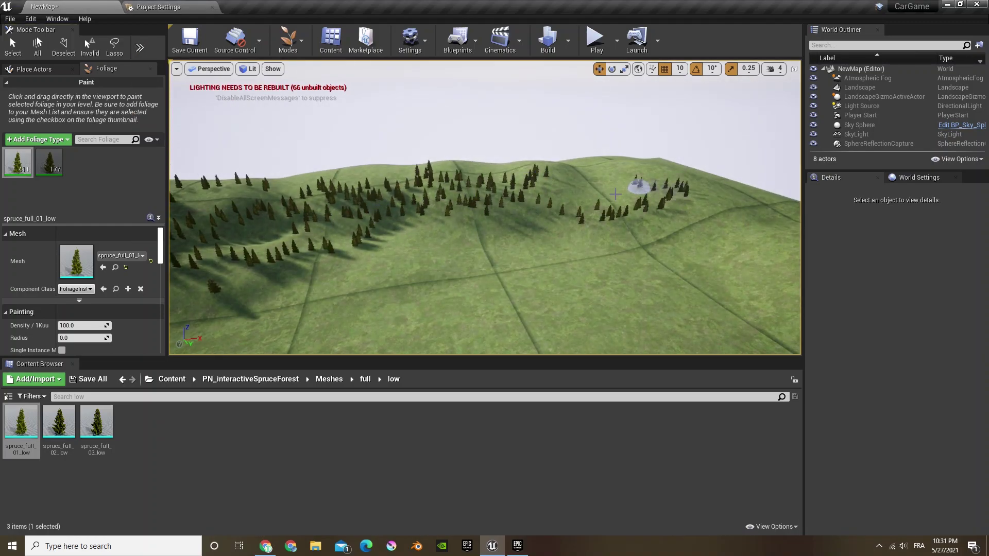
{"action": "left_click_drag", "start_coordinate": [615, 194], "coordinate": [554, 180]}
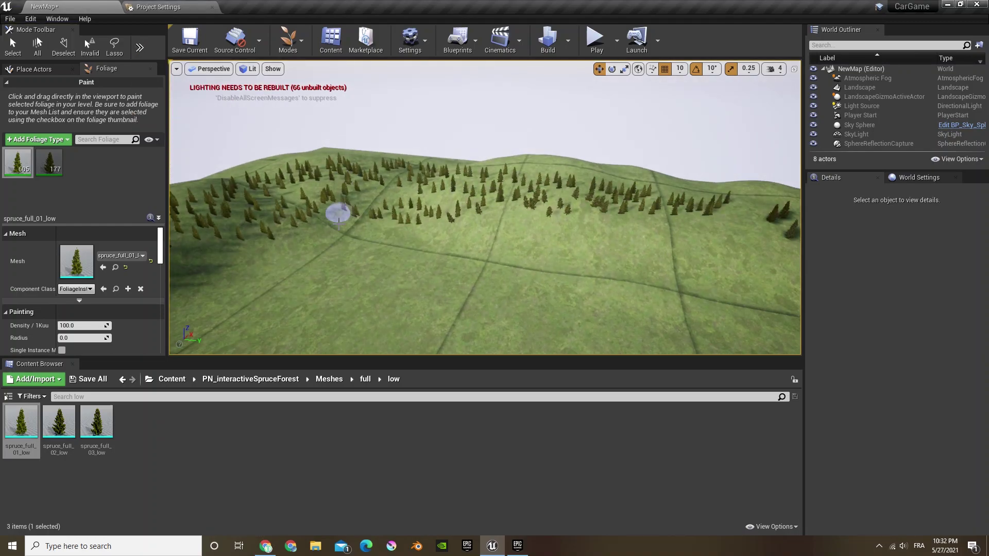
{"action": "right_click_drag", "start_coordinate": [339, 223], "coordinate": [309, 227]}
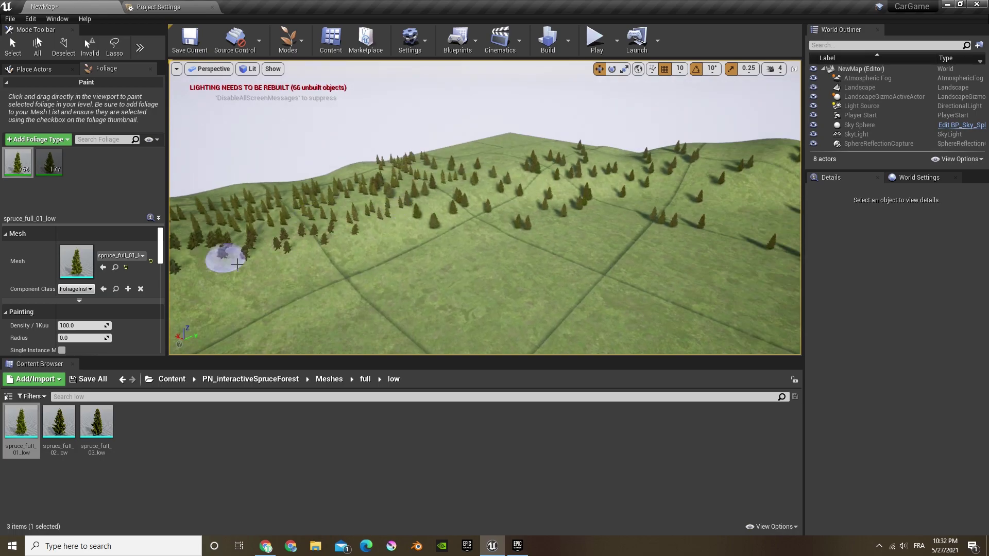
{"action": "right_click_drag", "start_coordinate": [230, 260], "coordinate": [267, 261]}
- Play the level briefly to check the tree line from the car, and stop the session
{"action": "left_click", "coordinate": [595, 41]}
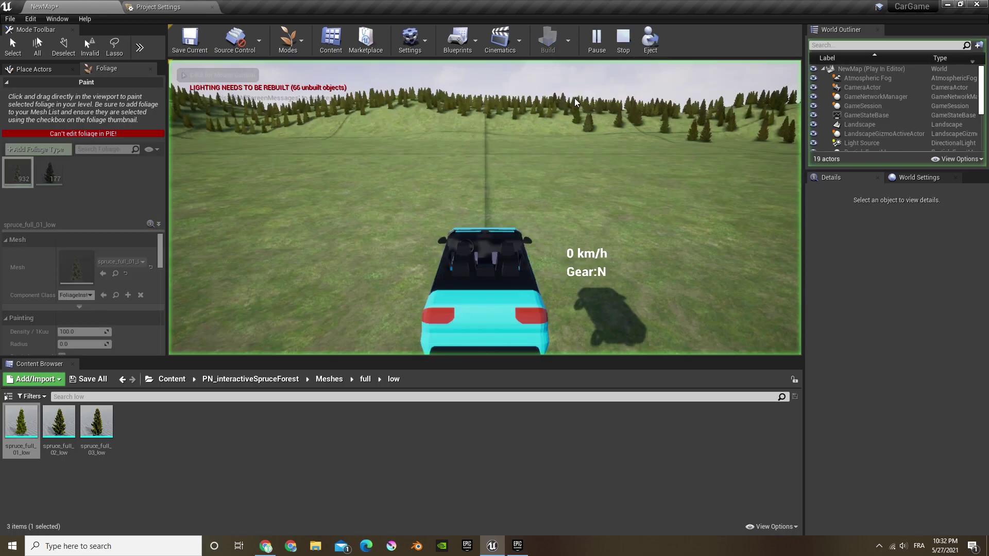
{"action": "key", "text": "w"}
{"action": "key", "text": "Escape"}
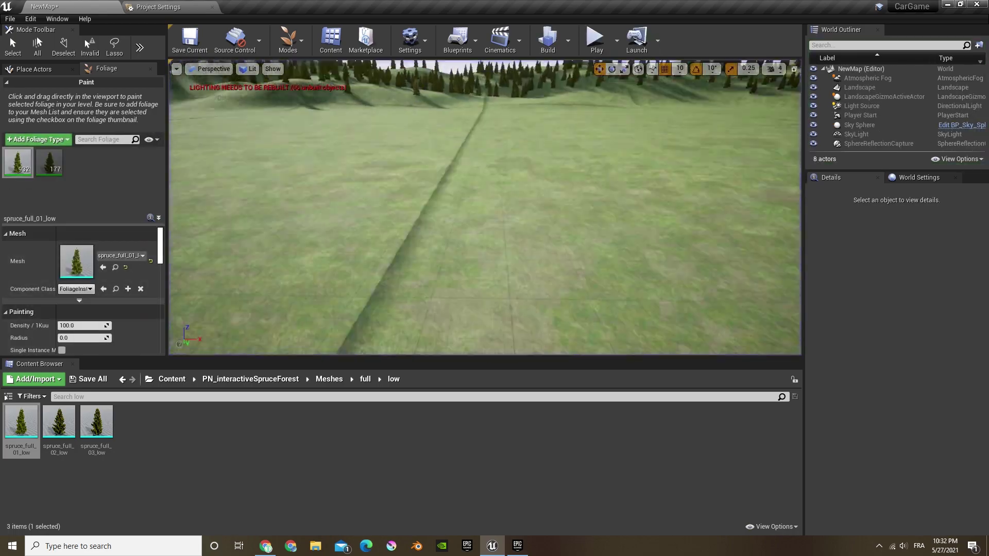
- Fill the remaining sparse hillsides around the open plain with more spruce_full_01_low trees, keeping the middle clear
{"action": "right_click_drag", "start_coordinate": [388, 178], "coordinate": [288, 178]}
{"action": "left_click_drag", "start_coordinate": [582, 144], "coordinate": [378, 134]}
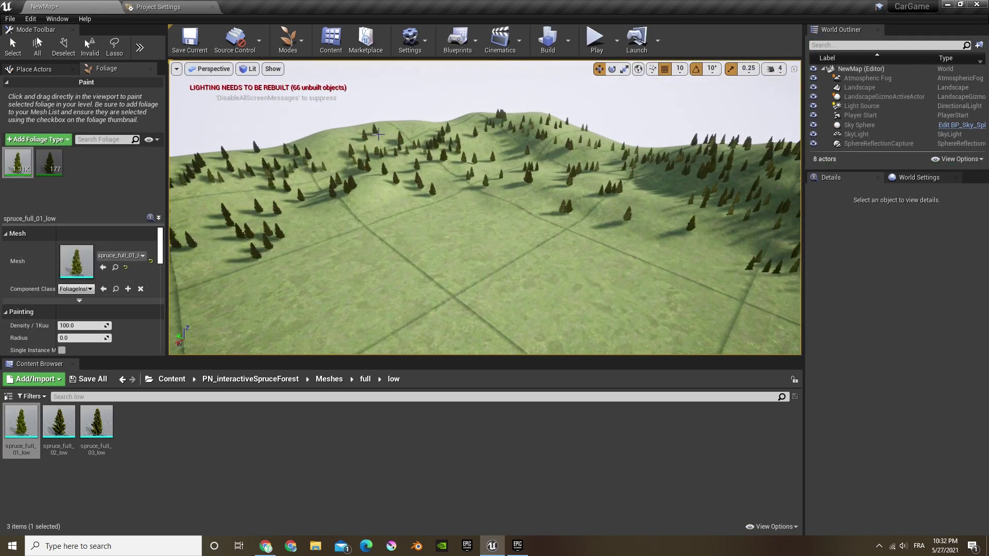
{"action": "left_click_drag", "start_coordinate": [697, 227], "coordinate": [669, 227]}
{"action": "right_click_drag", "start_coordinate": [670, 226], "coordinate": [556, 226]}
{"action": "left_click_drag", "start_coordinate": [556, 139], "coordinate": [739, 194]}
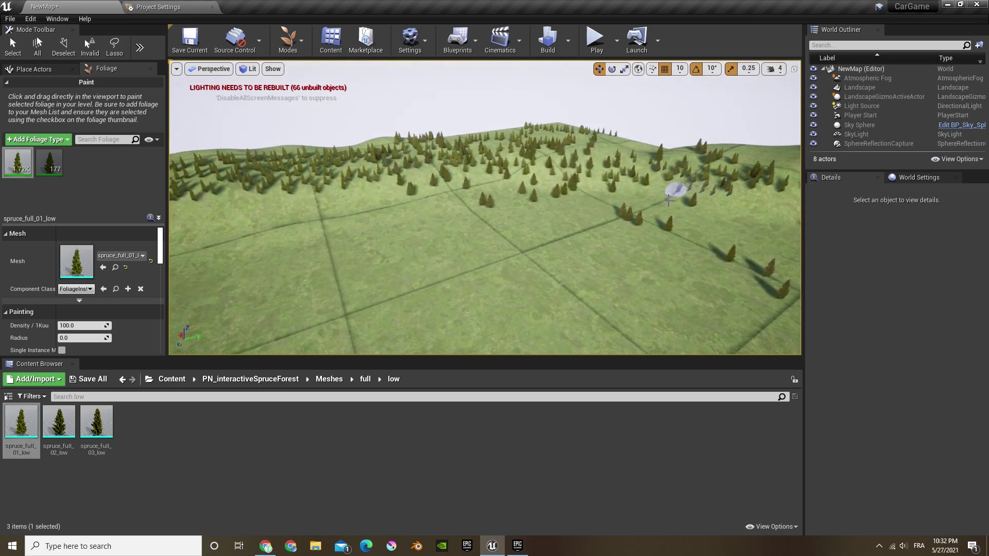
{"action": "right_click_drag", "start_coordinate": [739, 194], "coordinate": [685, 194]}
{"action": "left_click_drag", "start_coordinate": [608, 152], "coordinate": [480, 141]}
{"action": "left_click_drag", "start_coordinate": [471, 201], "coordinate": [605, 236]}
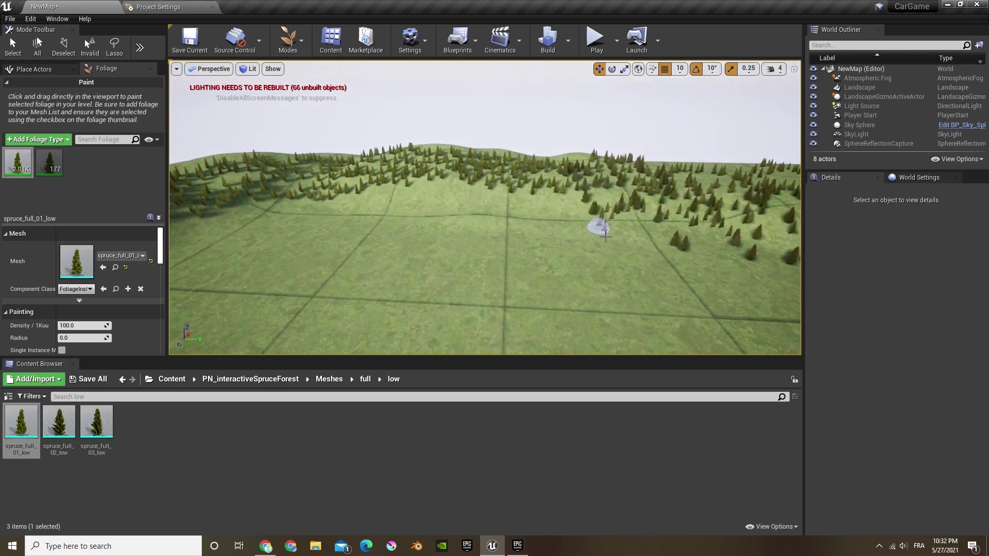
{"action": "mouse_move", "coordinate": [384, 205]}
{"action": "left_mouse_down"}
{"action": "mouse_move", "coordinate": [404, 215]}
{"action": "mouse_move", "coordinate": [490, 211]}
{"action": "mouse_move", "coordinate": [546, 180]}
{"action": "left_mouse_up"}
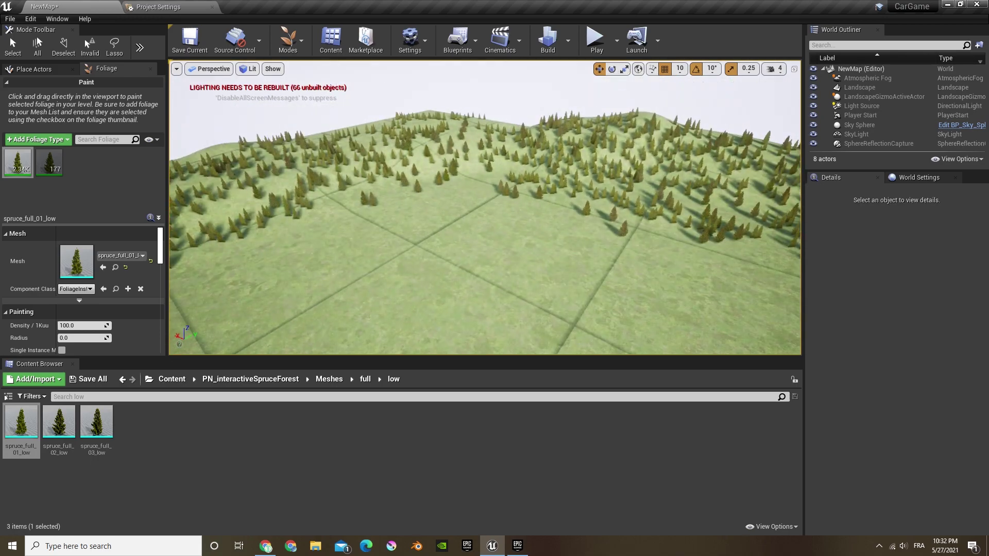
- Test drive the car across the open plain toward the forested hills, end the play session, and look over the landscape
{"action": "left_click", "coordinate": [596, 39]}
{"action": "left_click", "coordinate": [706, 155]}
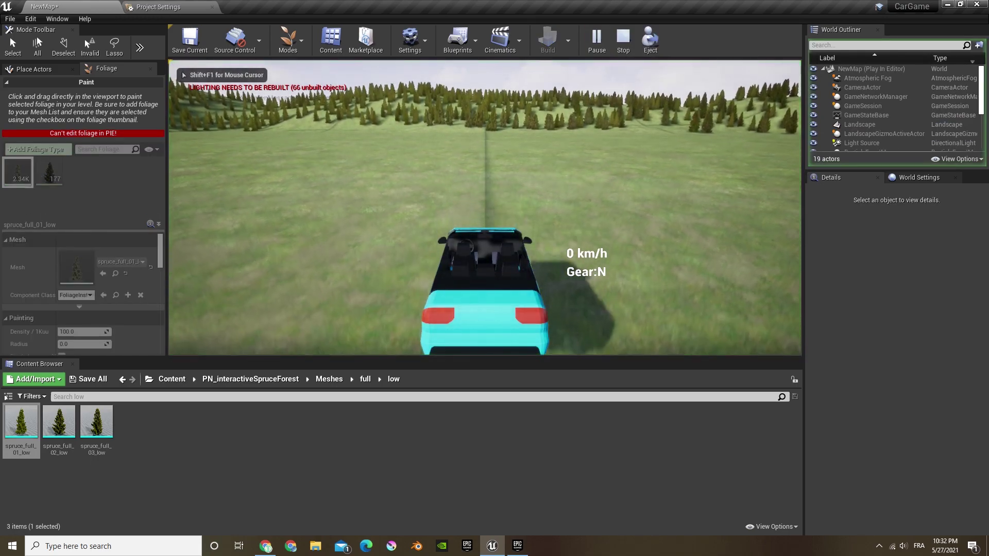
{"action": "key", "text": "w"}
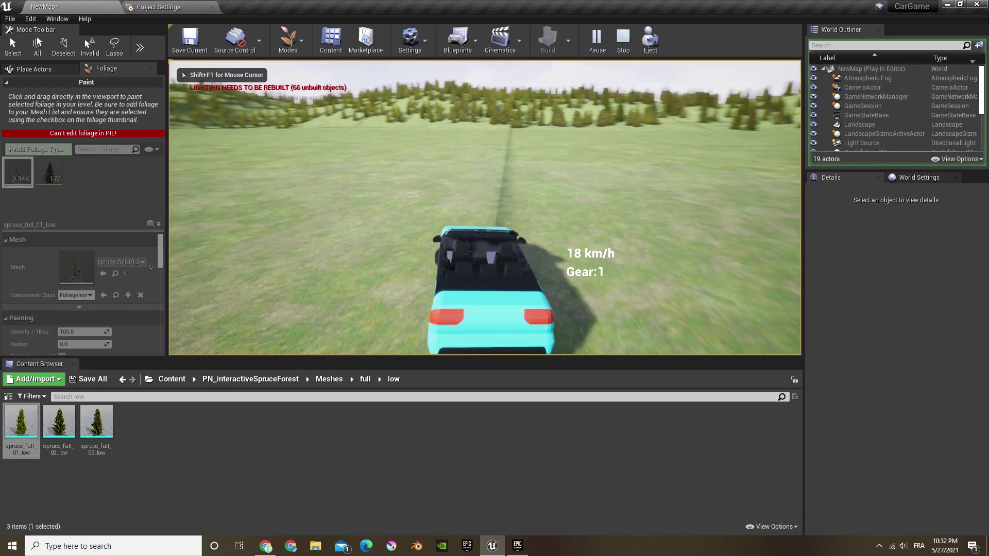
{"action": "key", "text": "w"}
{"action": "key", "text": "a"}
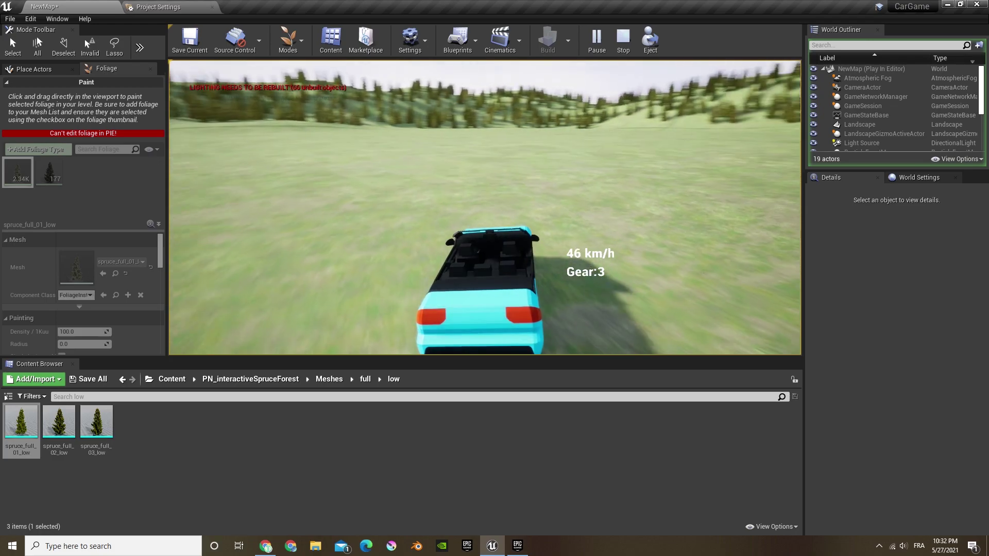
{"action": "key", "text": "Escape"}
{"action": "right_click_drag", "start_coordinate": [611, 262], "coordinate": [667, 261]}
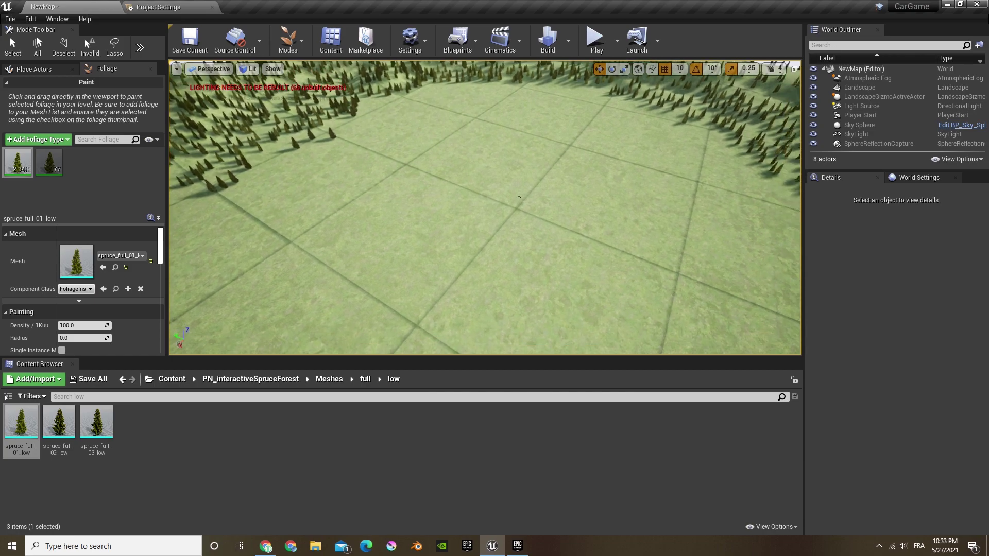